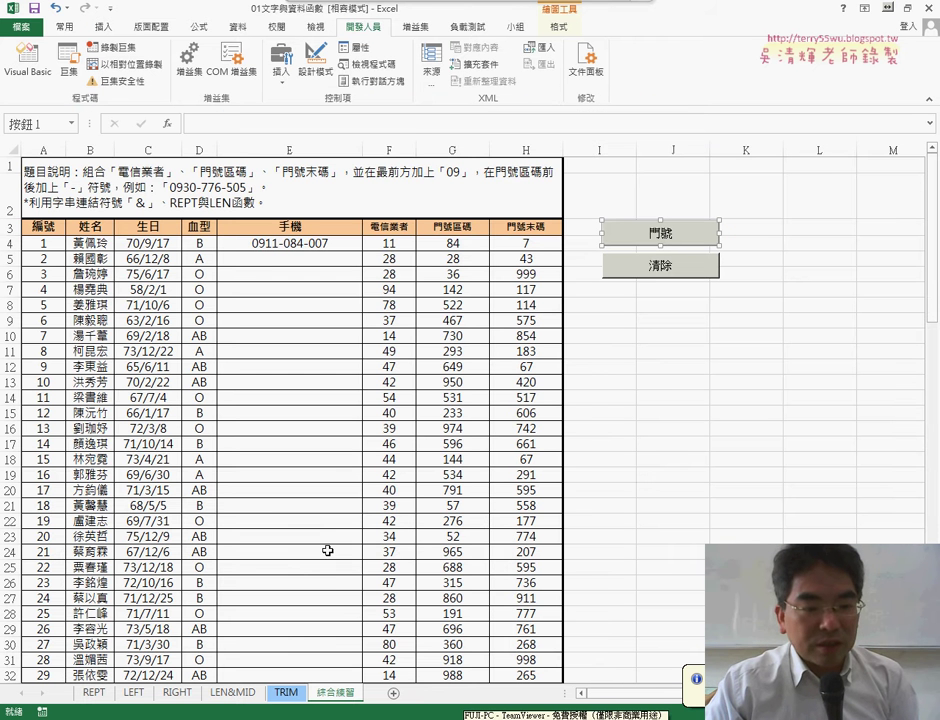
click(310, 381)
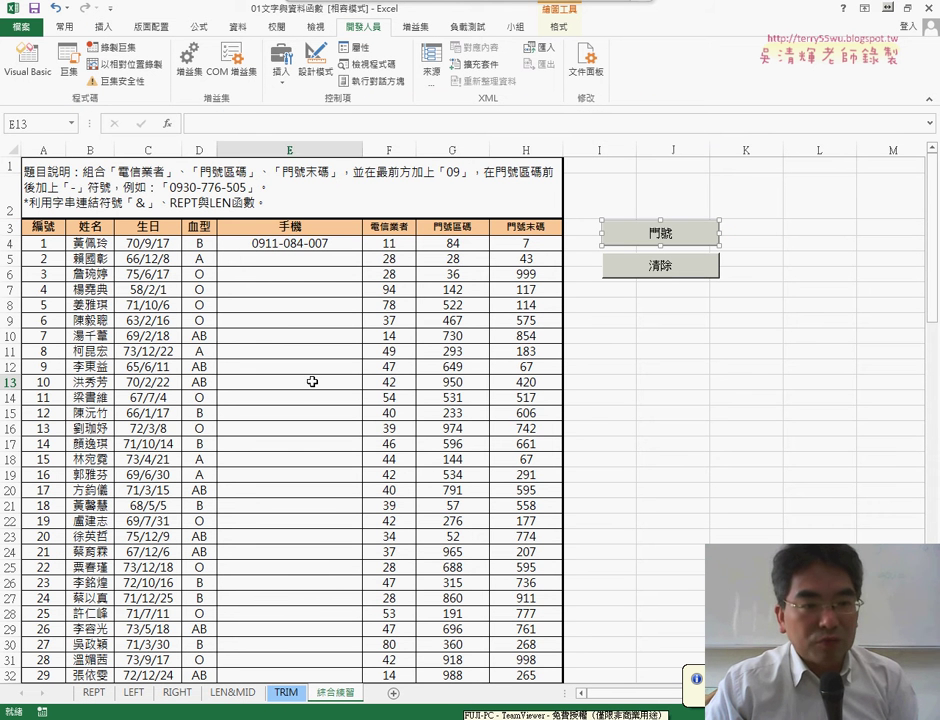
click(310, 243)
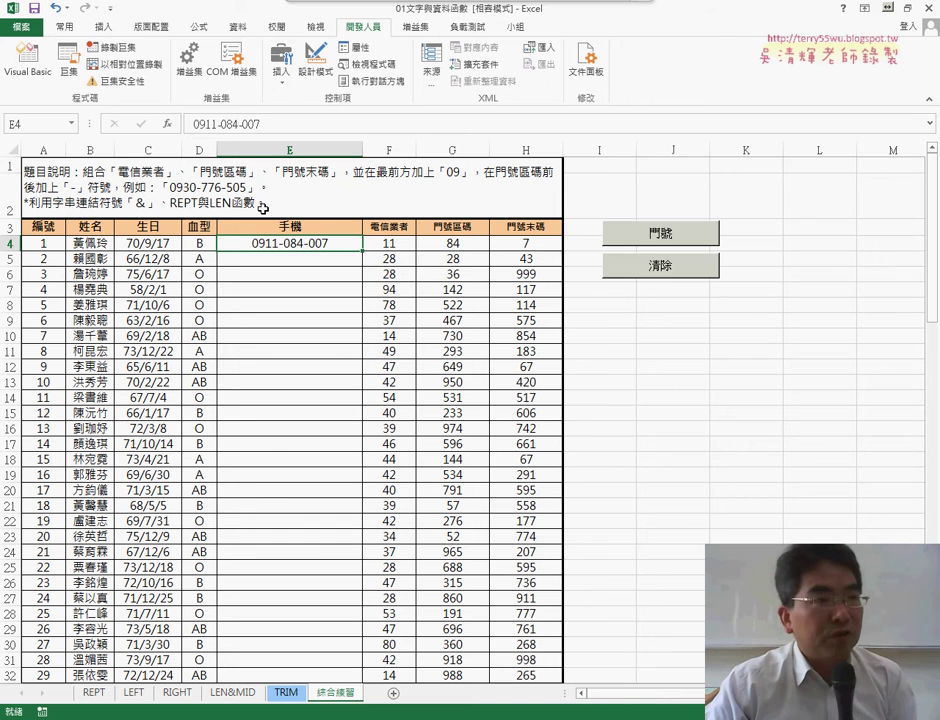
key(Delete)
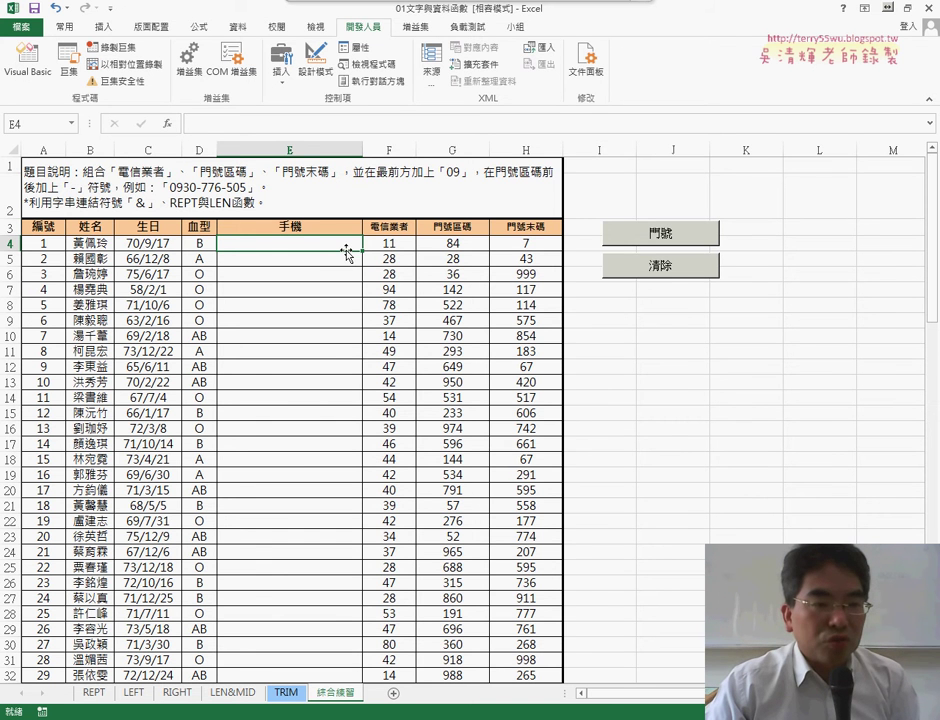
- Insert the TEXT function into E4 from the 文字 function category
click(167, 123)
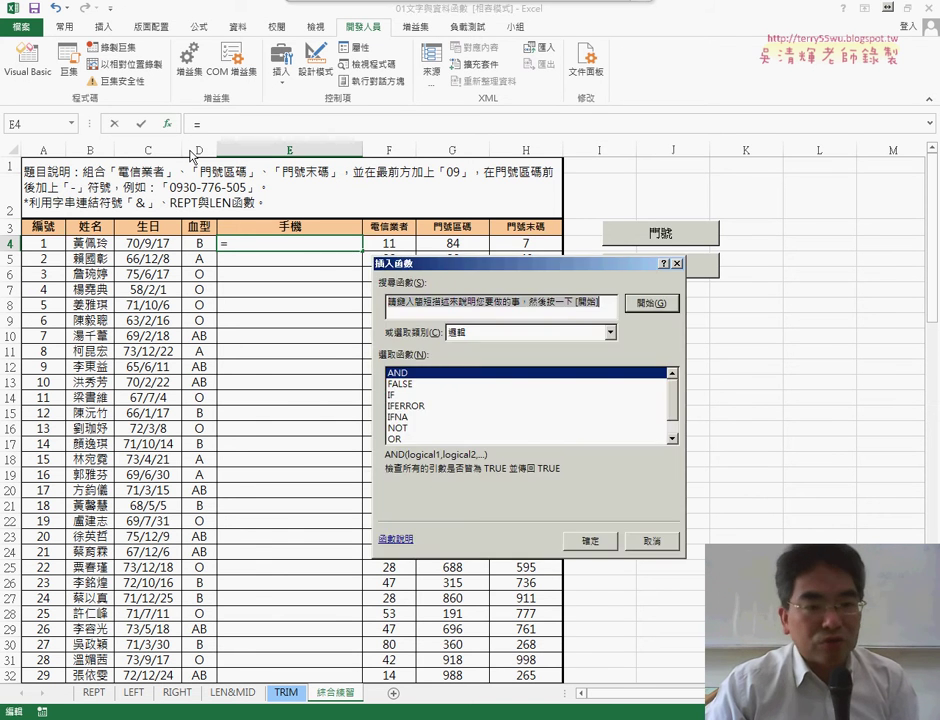
drag(425, 208, 373, 118)
click(549, 188)
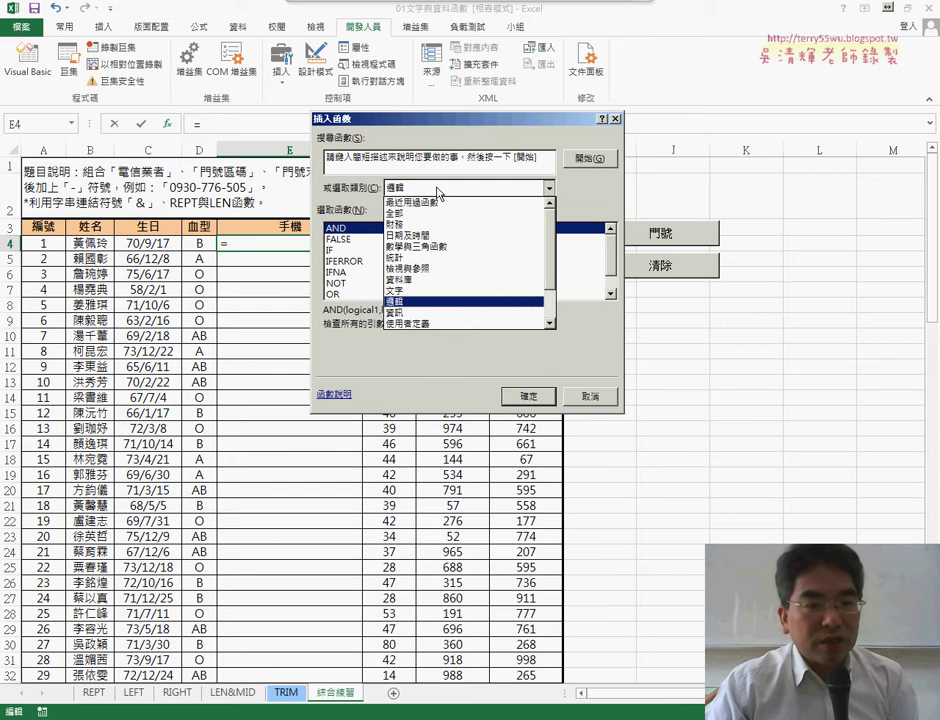
click(433, 291)
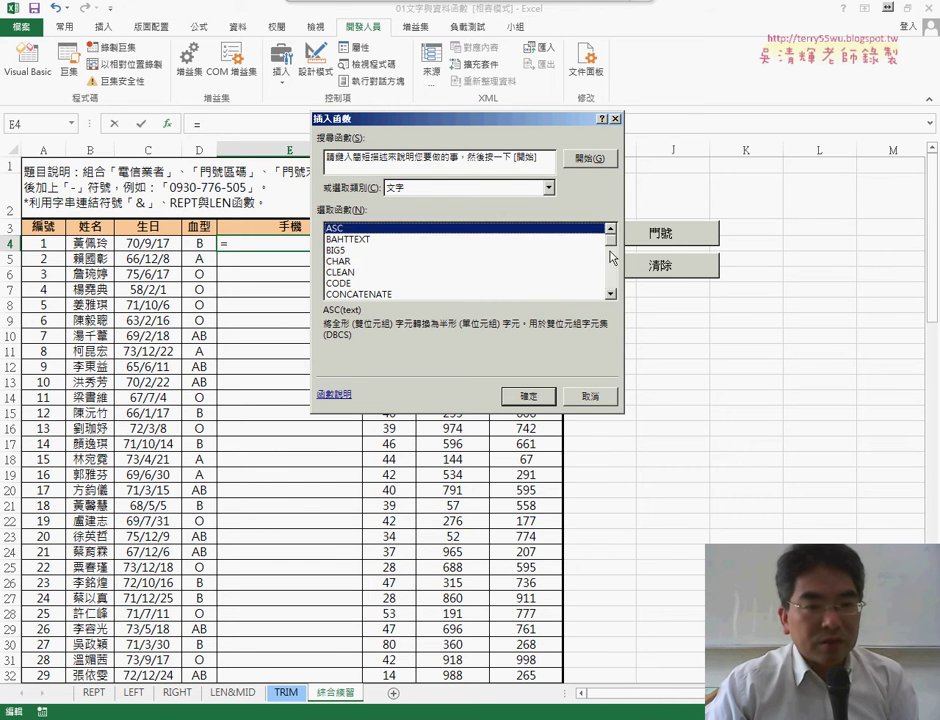
drag(612, 258, 614, 296)
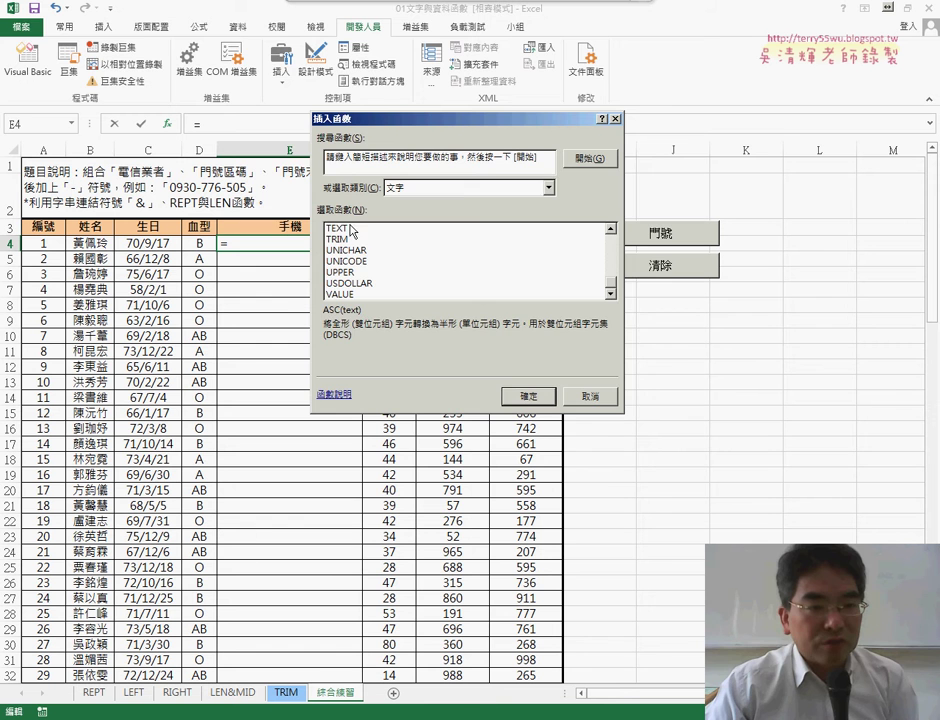
click(352, 230)
click(522, 396)
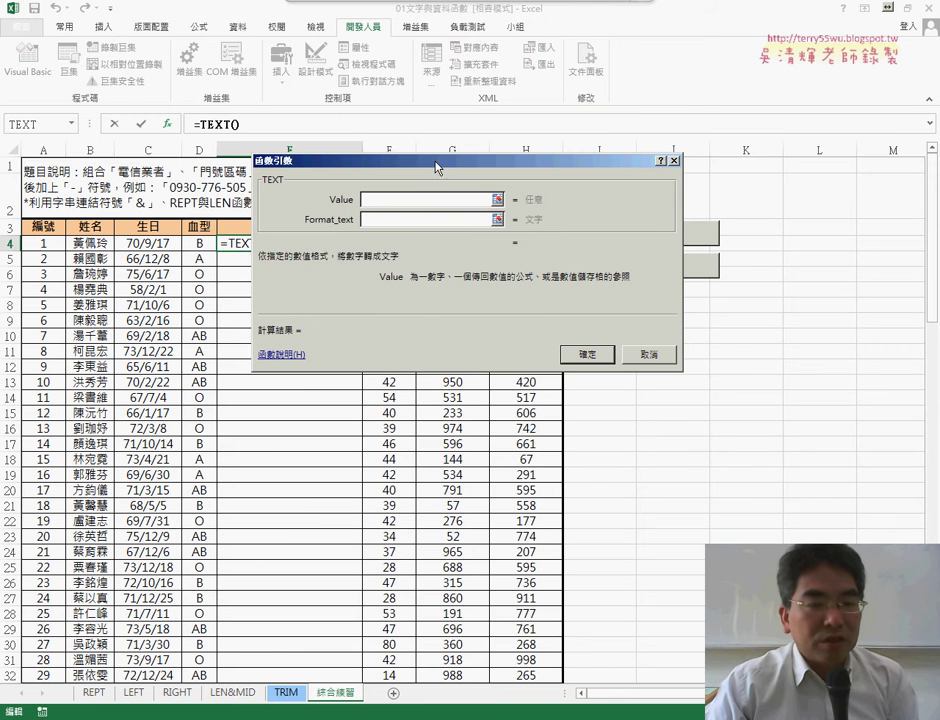
- Set TEXT's Value to G4 (84) and its Format_text to "000"
drag(435, 167, 341, 294)
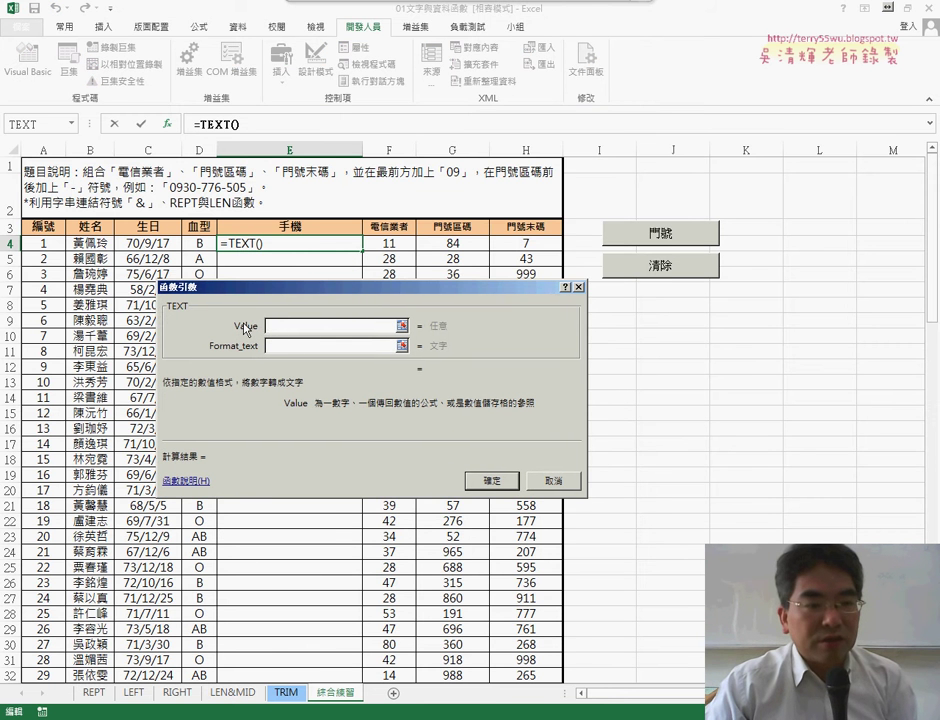
click(467, 243)
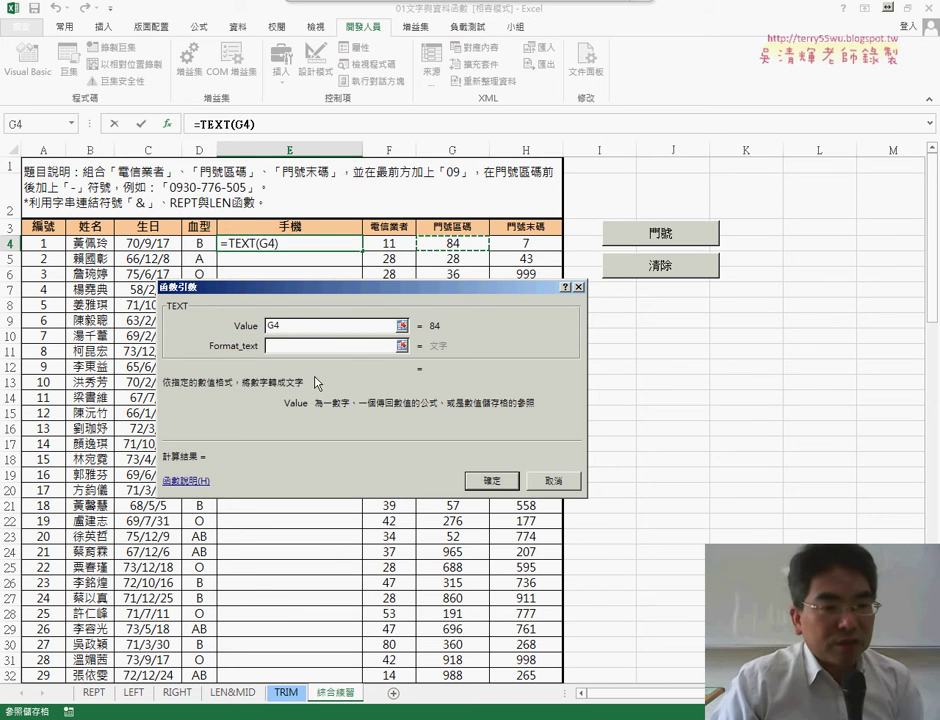
click(285, 346)
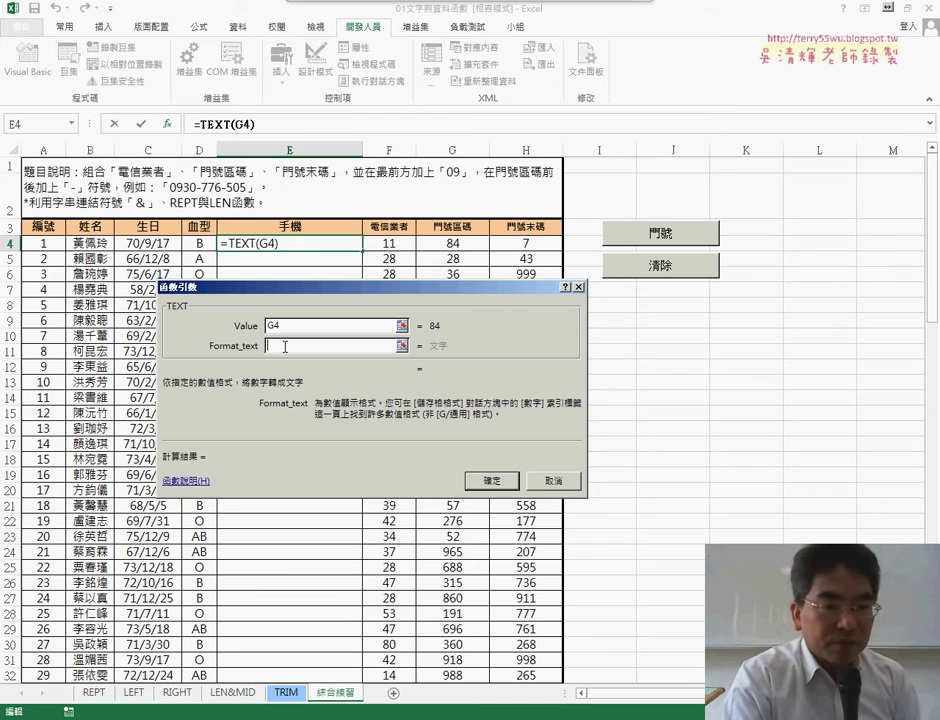
text(")
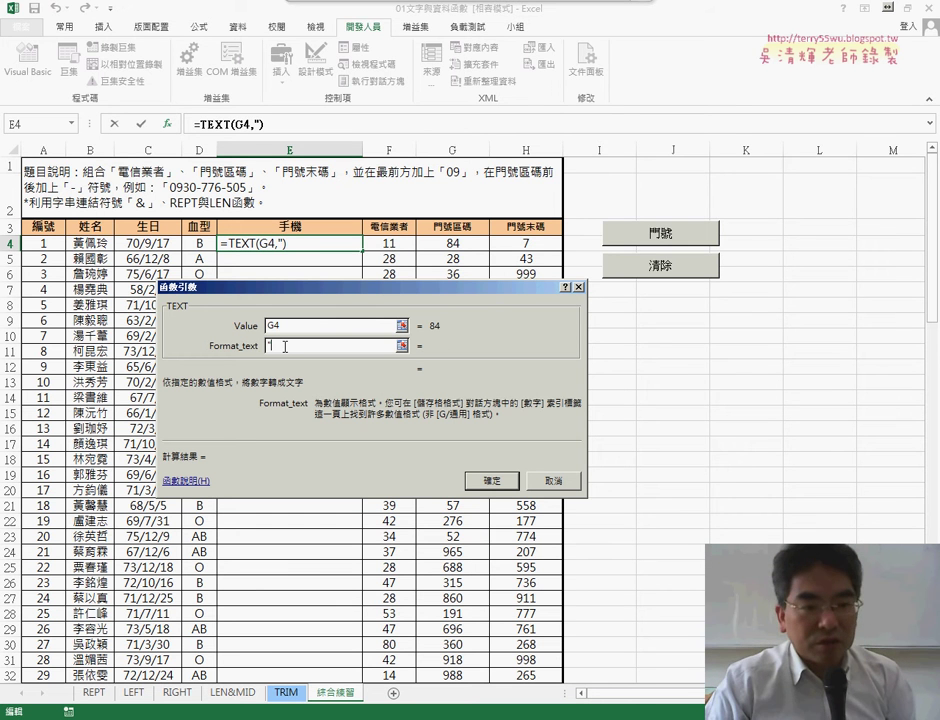
text(000)
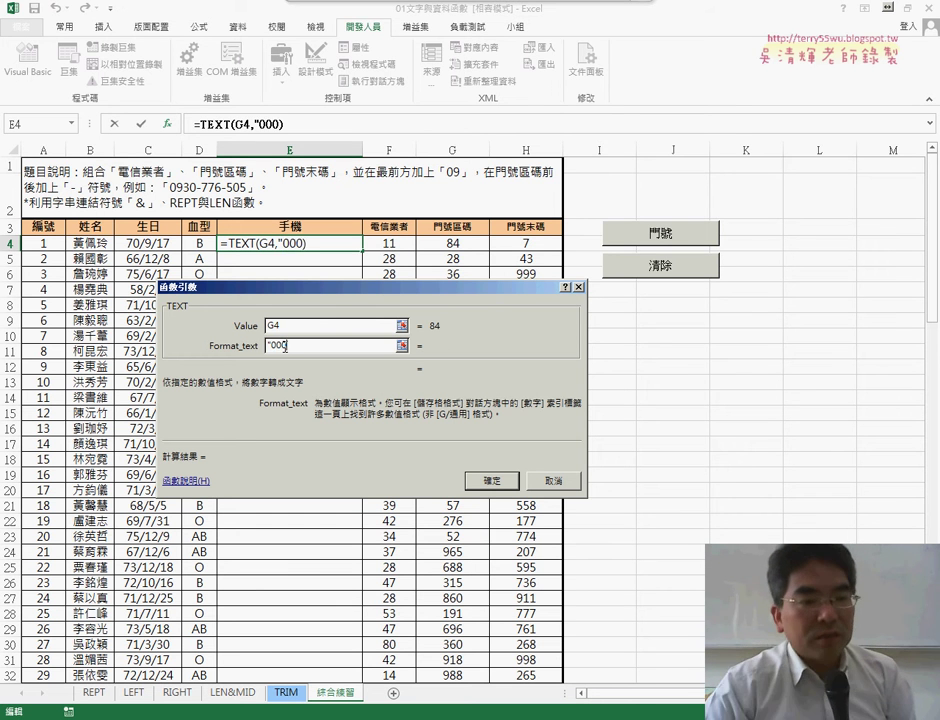
text(")
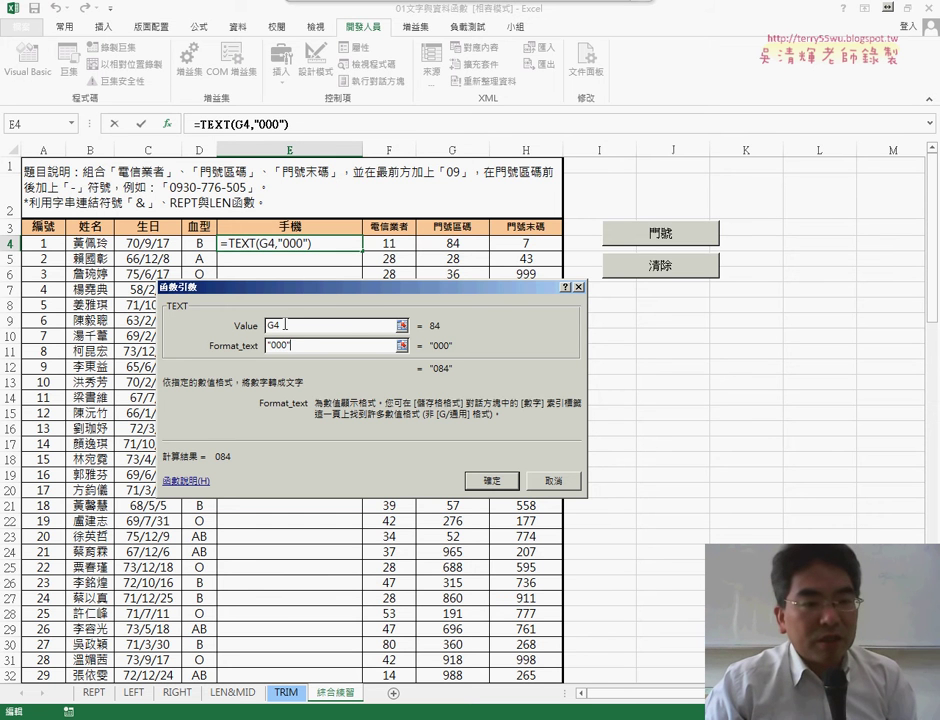
- Underline the 84, "000" and 084 previews with the pen, then erase the ink
click(285, 324)
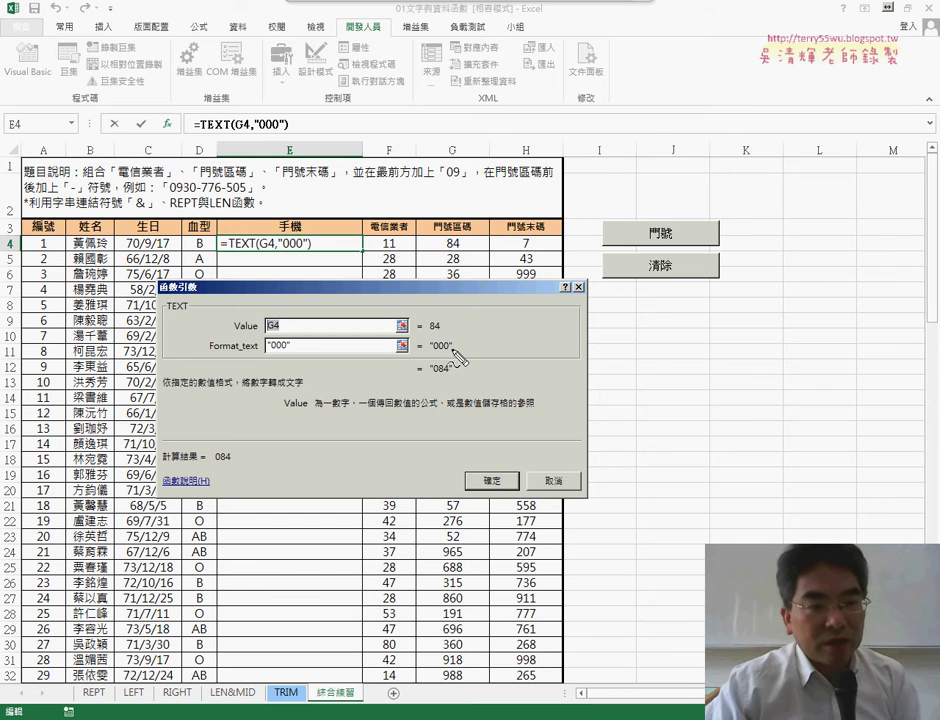
mouse_move(430, 332)
mouse_down()
mouse_move(442, 332)
mouse_move(451, 352)
mouse_up()
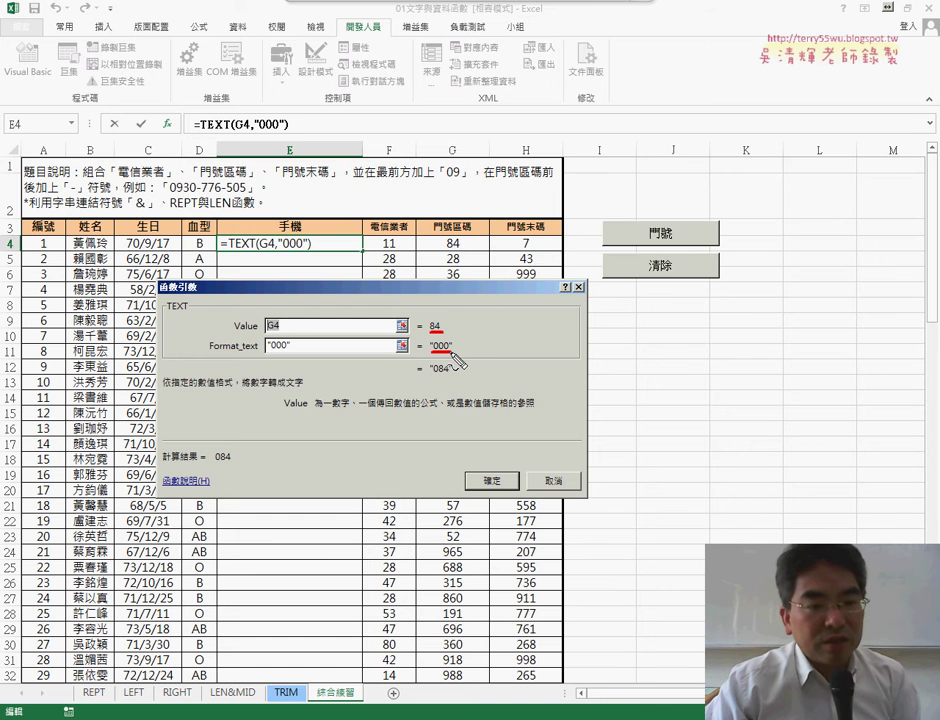
drag(431, 373, 453, 373)
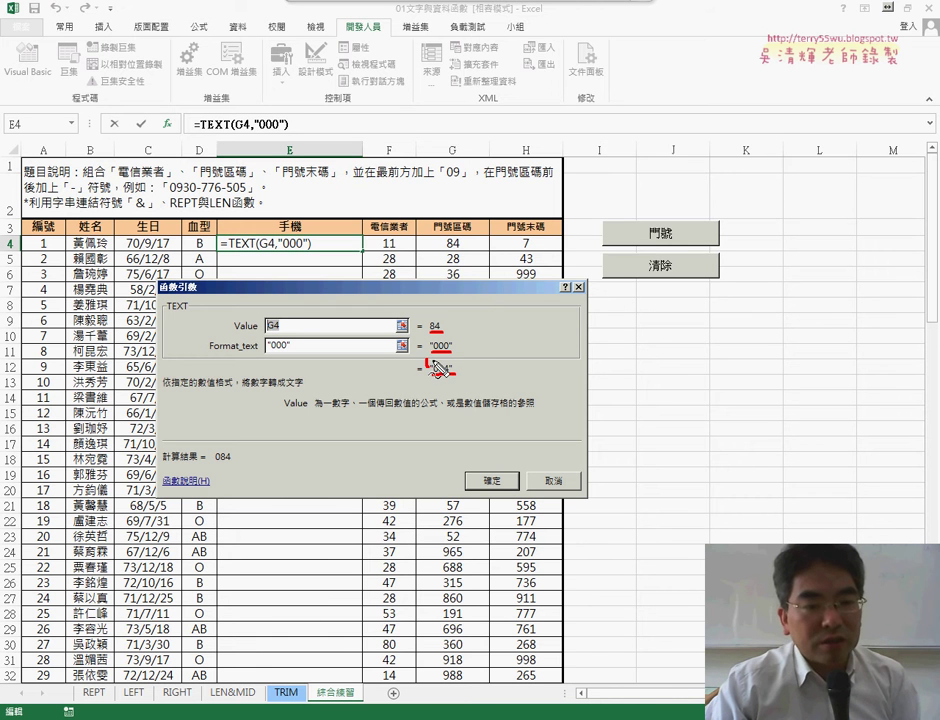
drag(427, 361, 455, 369)
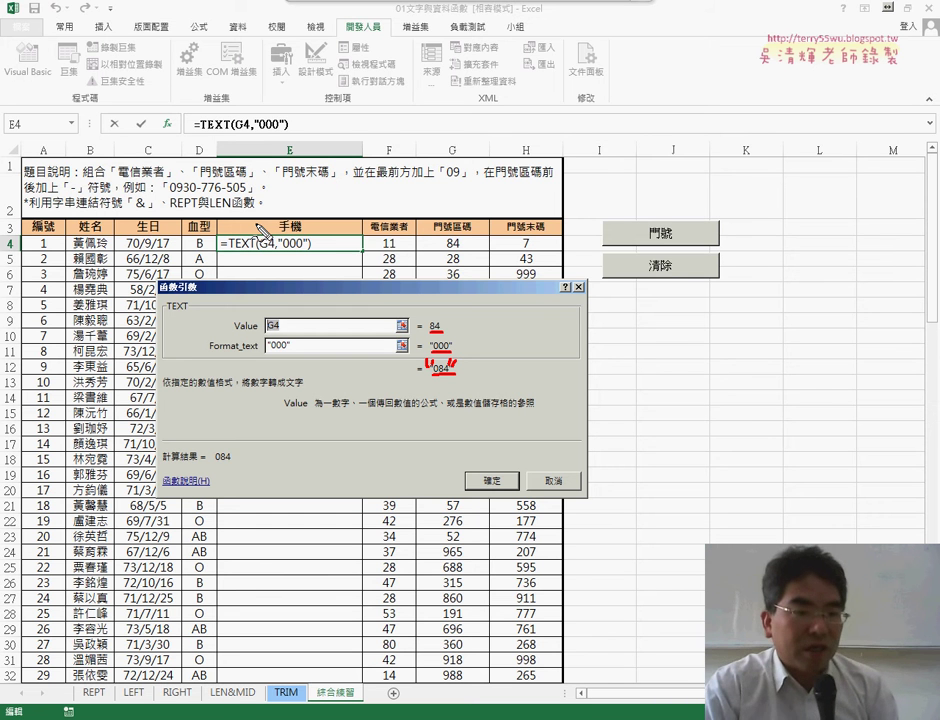
key(Escape)
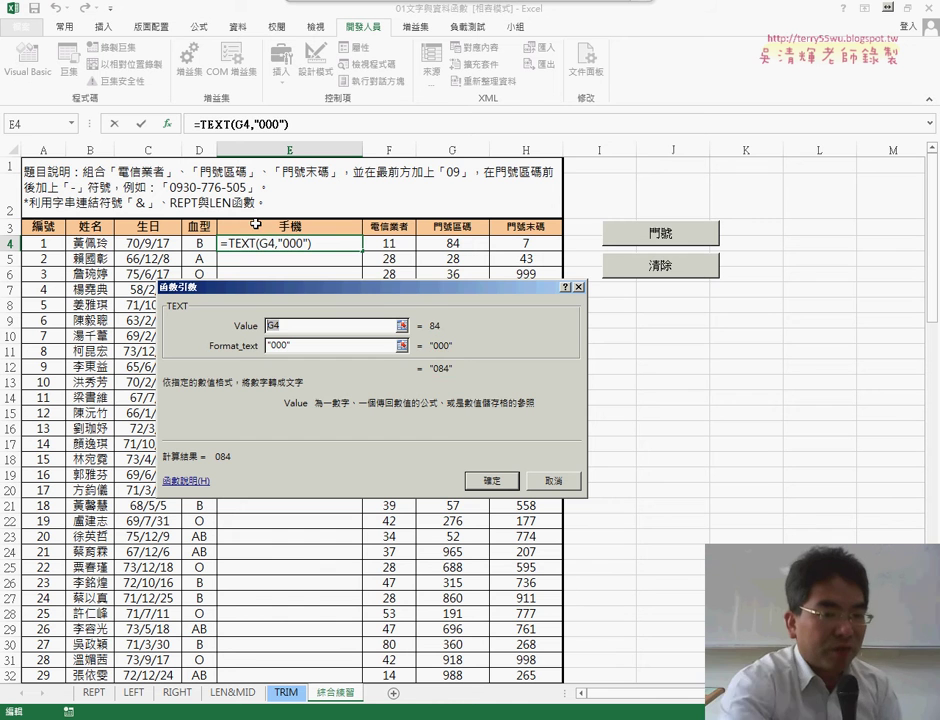
- Cancel the TEXT formula and start E4 as ="09"&F4&"-"& for a function
click(549, 484)
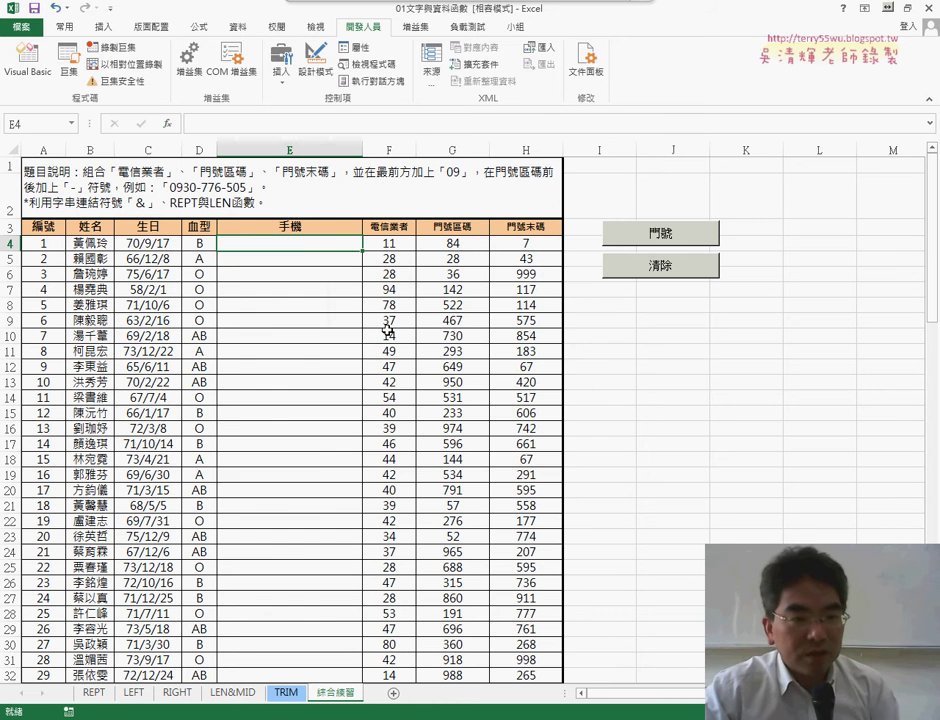
click(227, 118)
text(=")
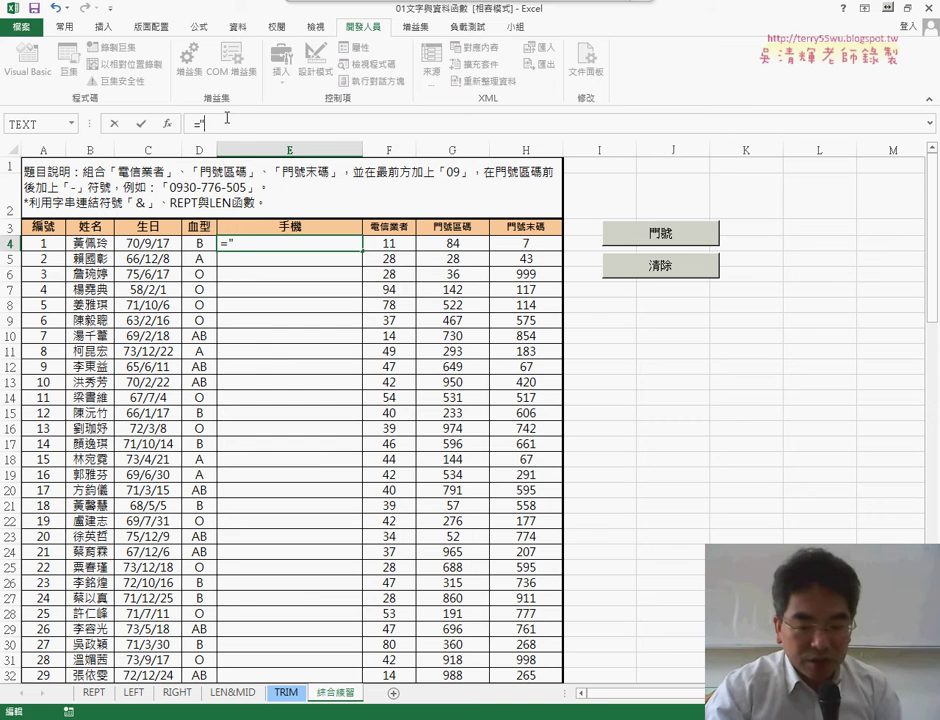
text(09")
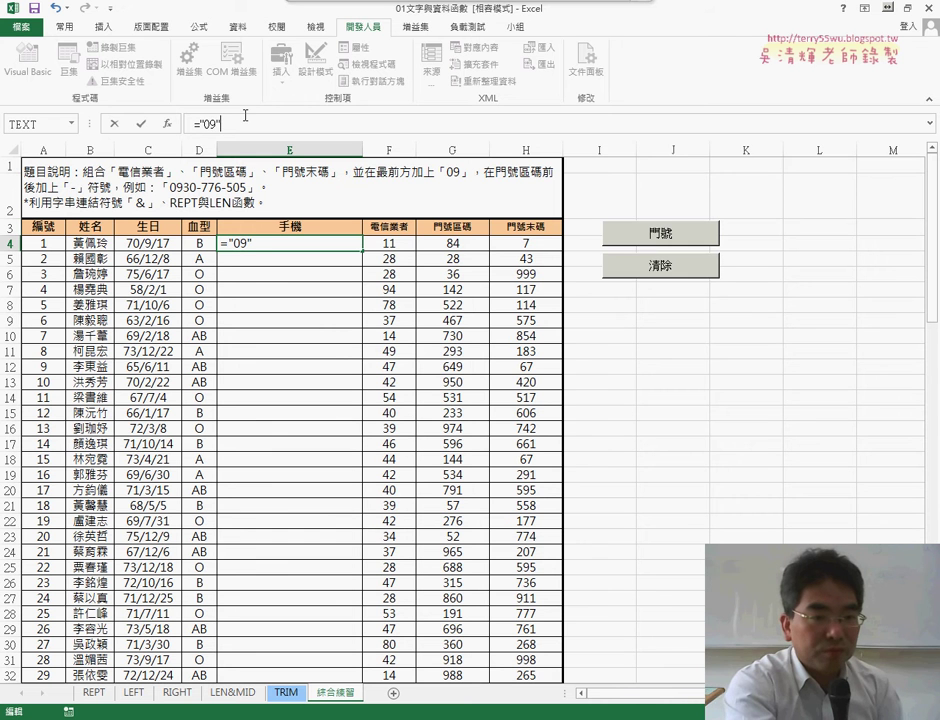
text(&)
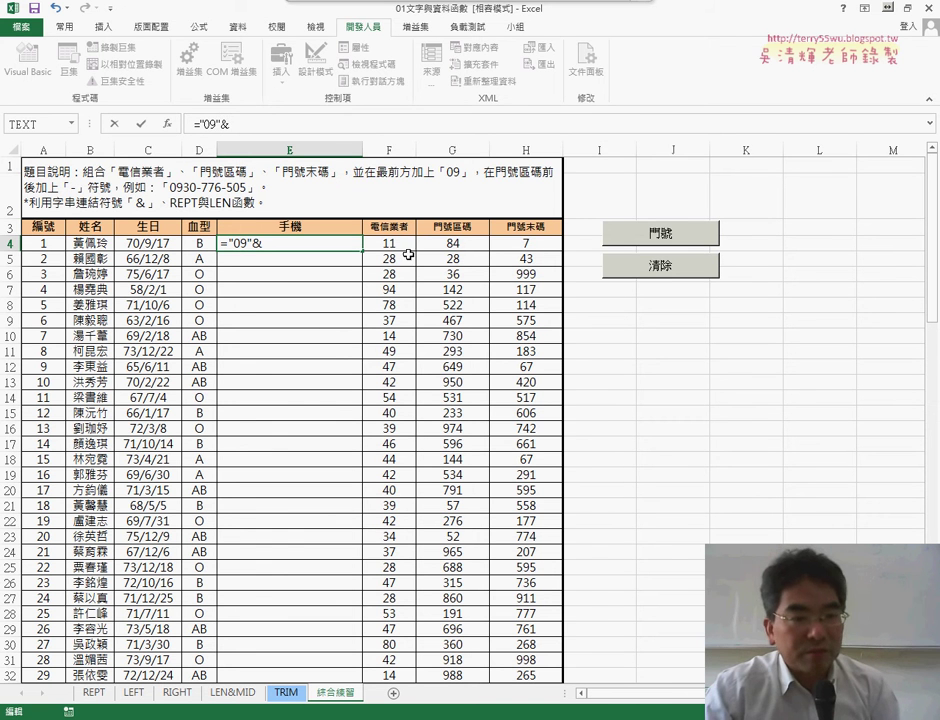
click(406, 246)
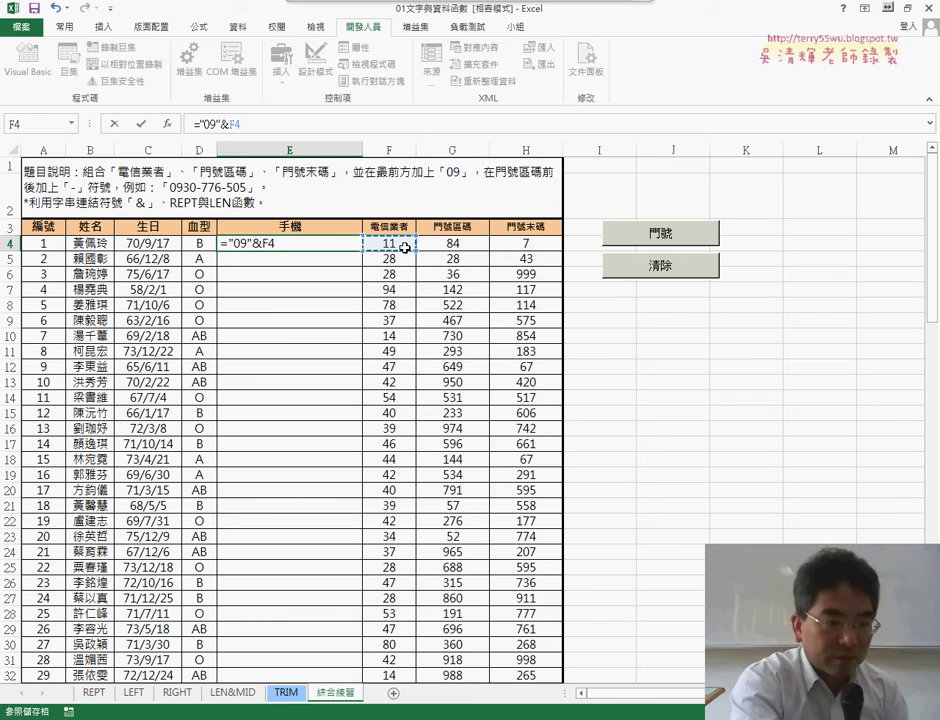
text(&")
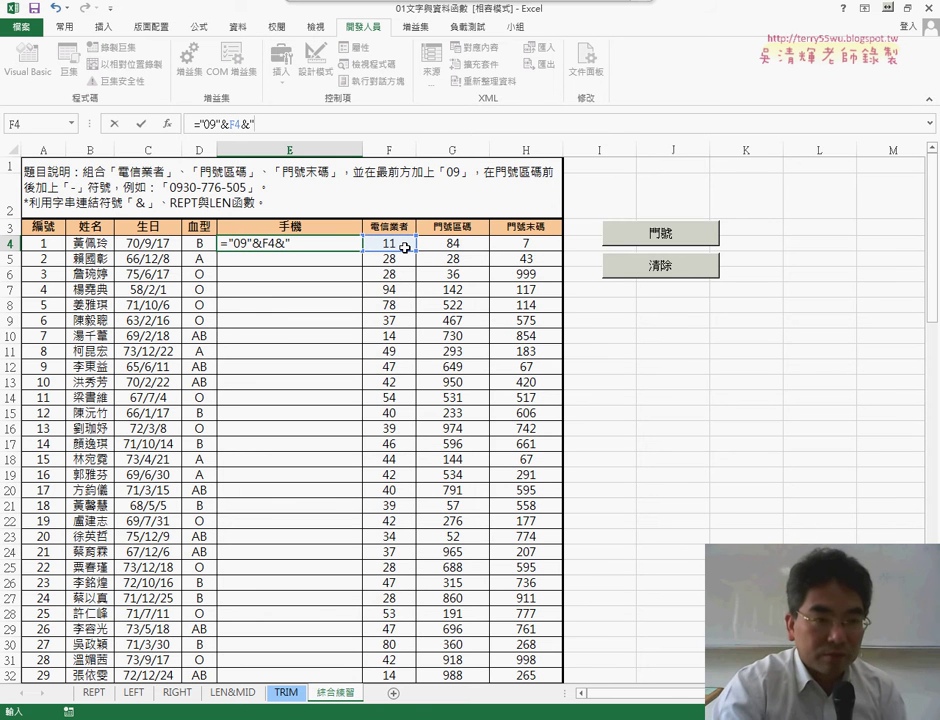
text(-")
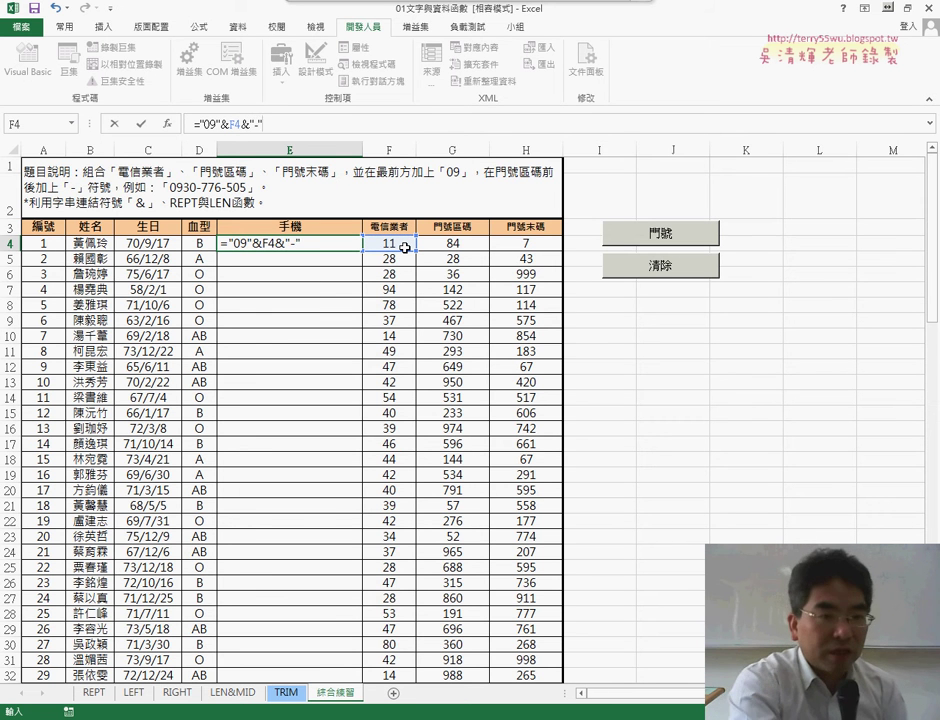
text(&)
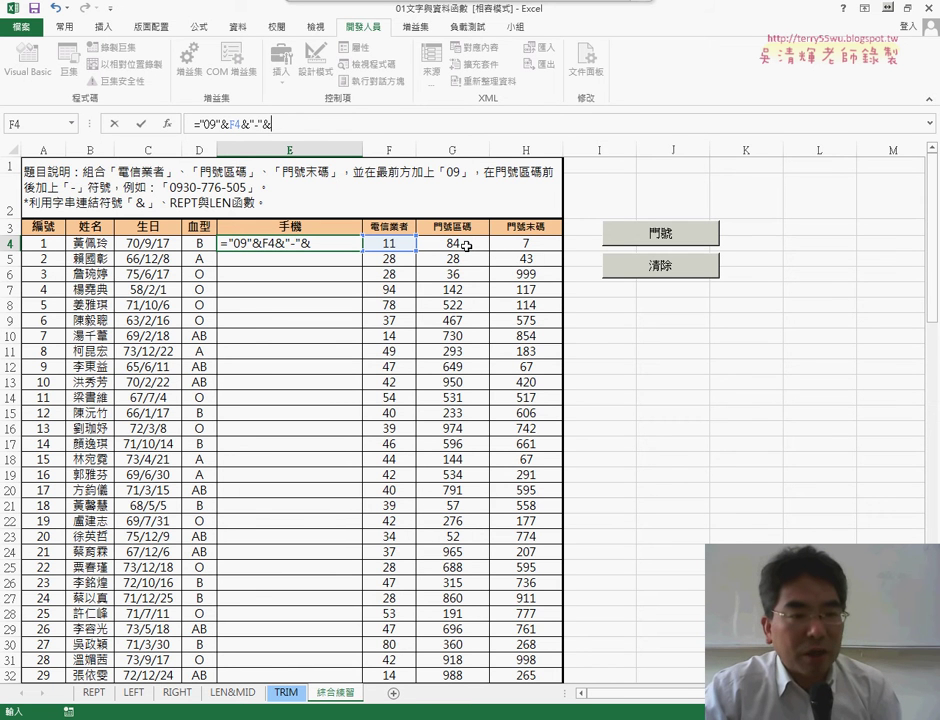
click(73, 125)
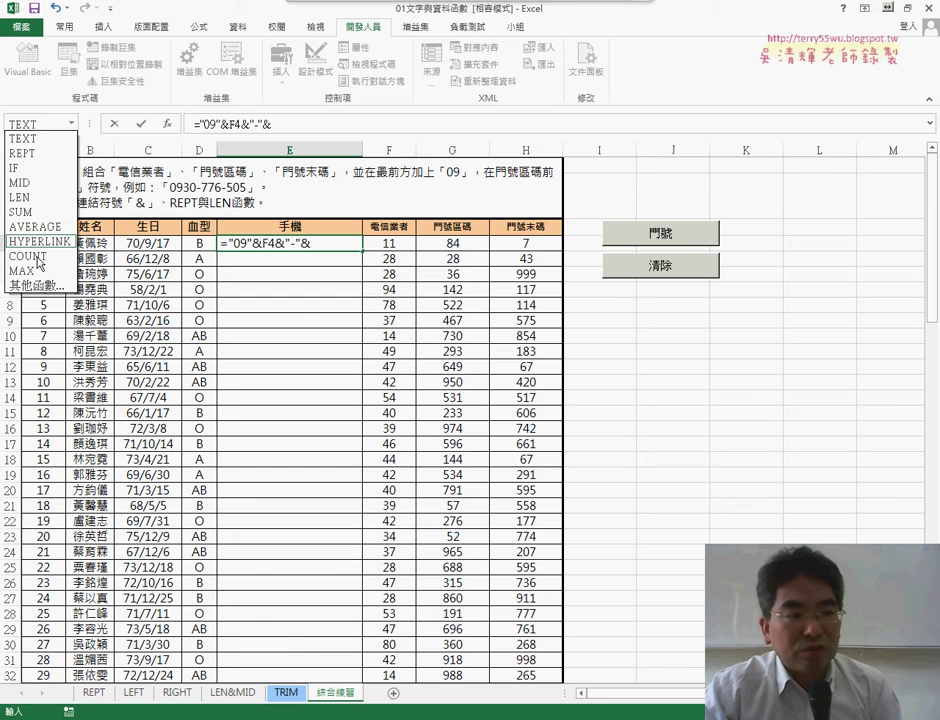
- Add the TEXT function to E4's formula from the full function list
click(45, 285)
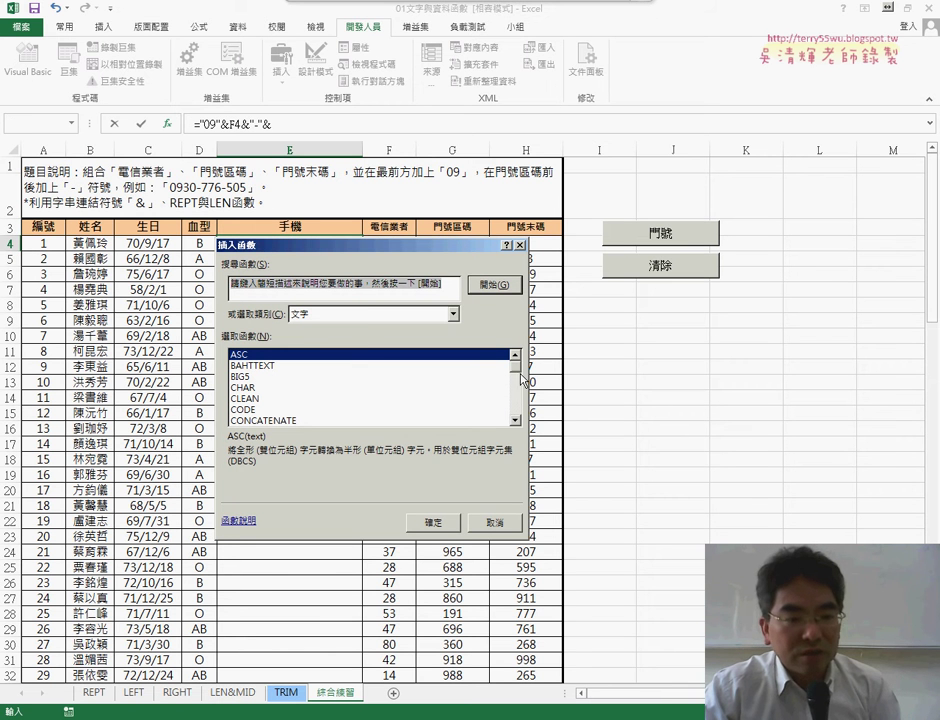
scroll(521, 381, down, 3)
scroll(470, 381, down, 7)
scroll(421, 381, down, 1)
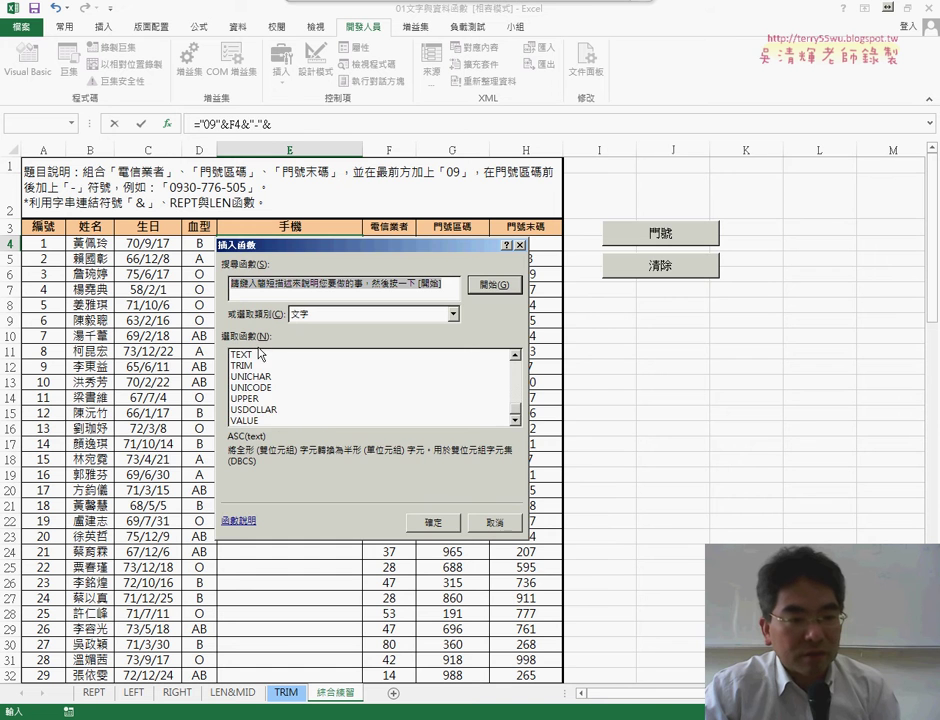
double_click(258, 352)
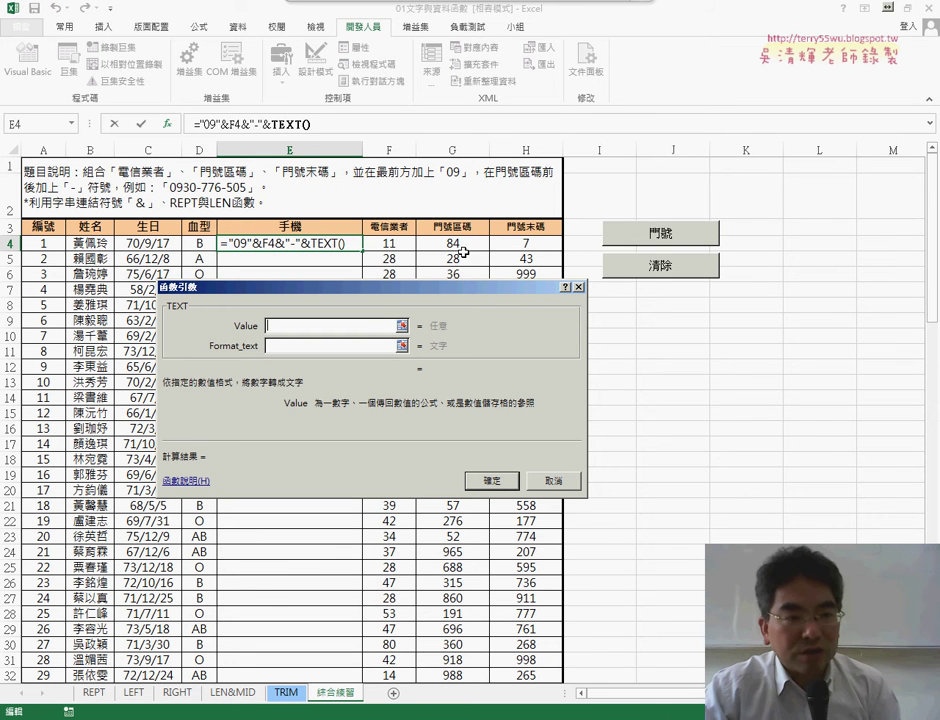
- Set TEXT's arguments to G4 and "000" so E4 shows 0911-084
click(463, 246)
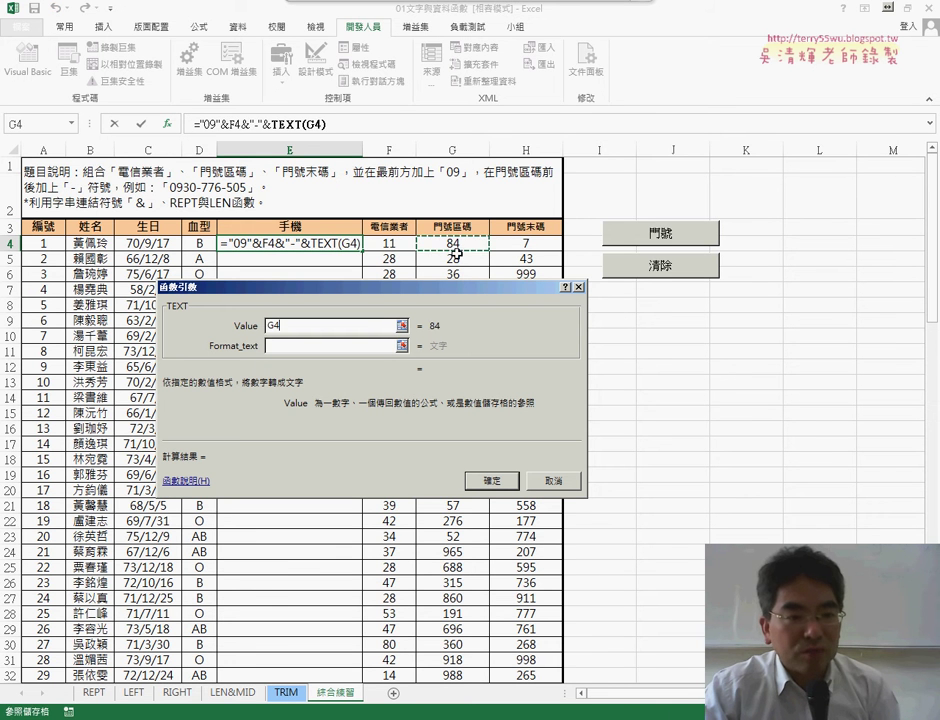
click(349, 345)
text(")
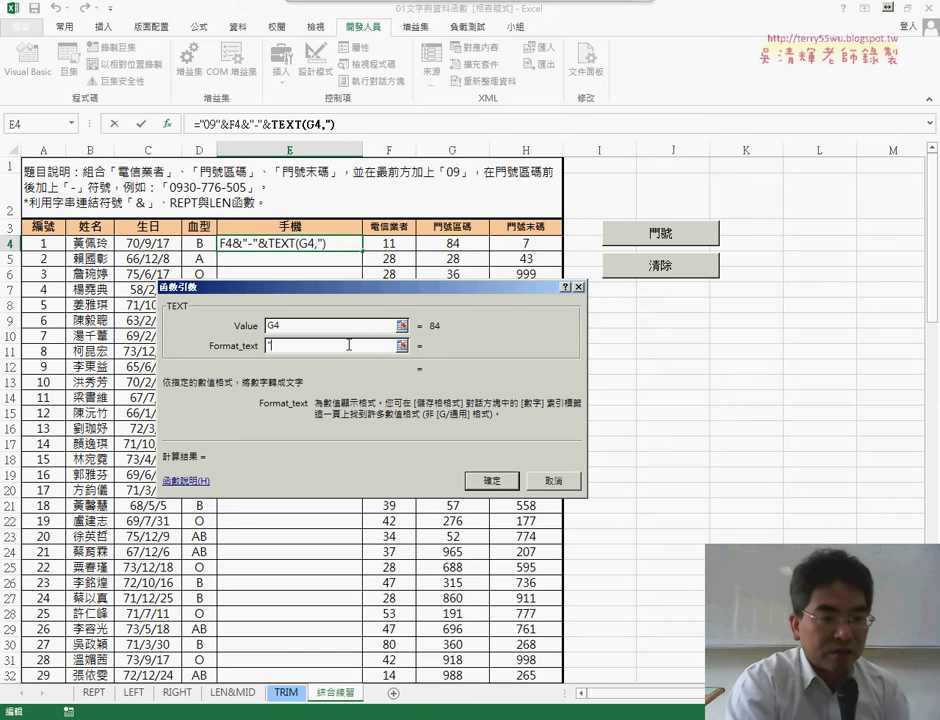
text(")
key(BackSpace)
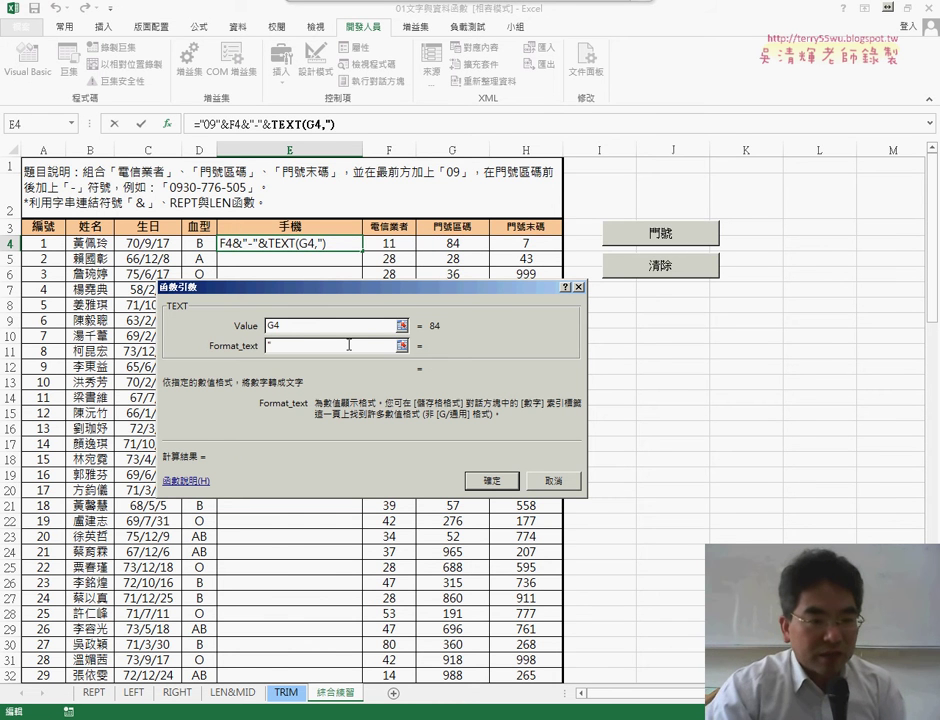
text(000)
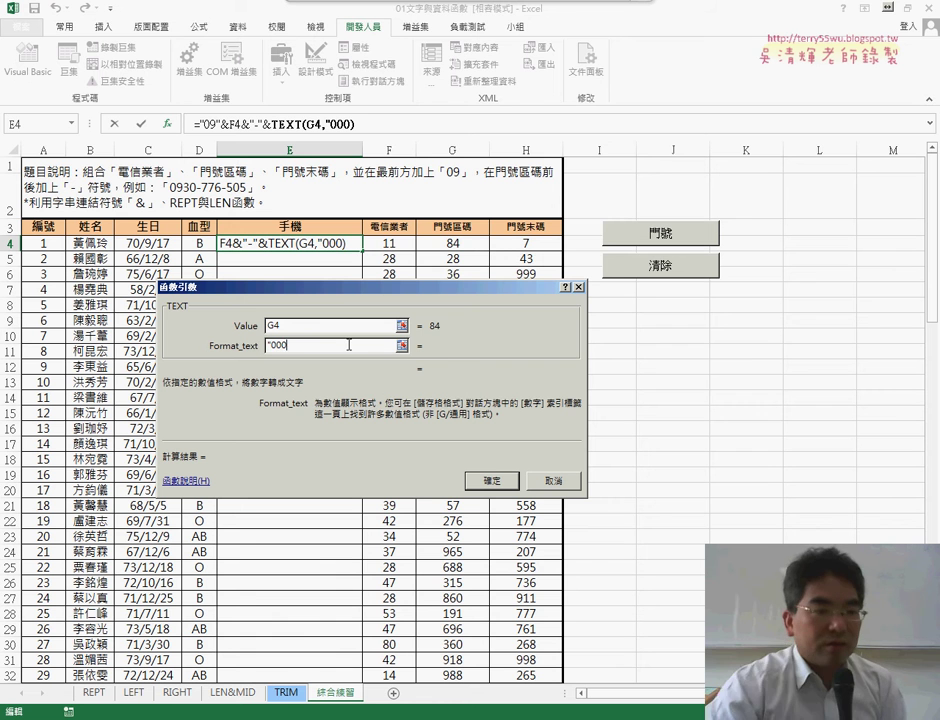
text(")
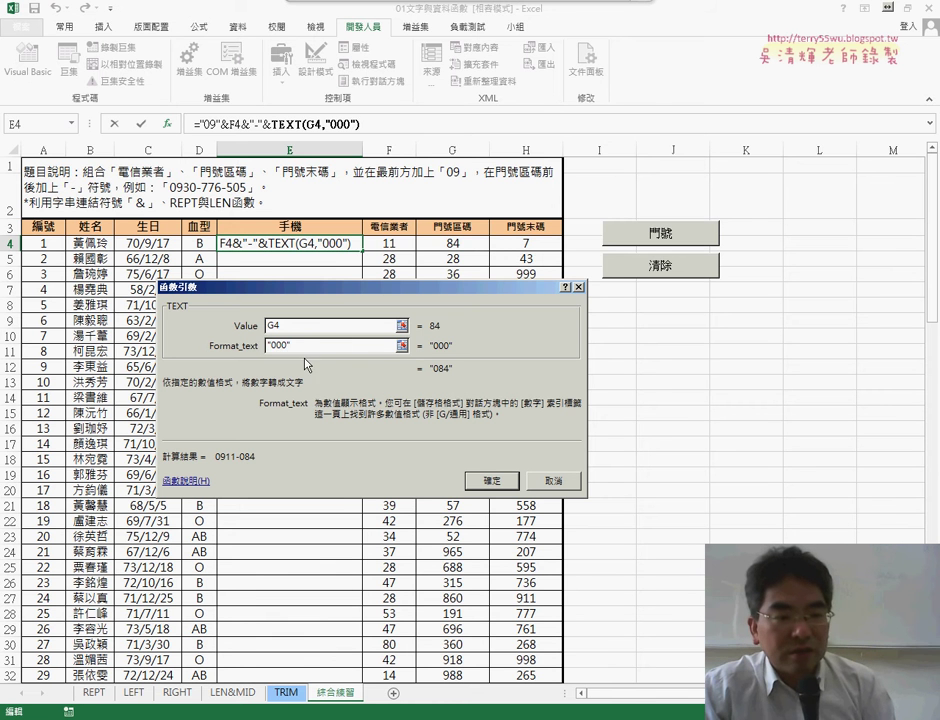
drag(292, 345, 265, 352)
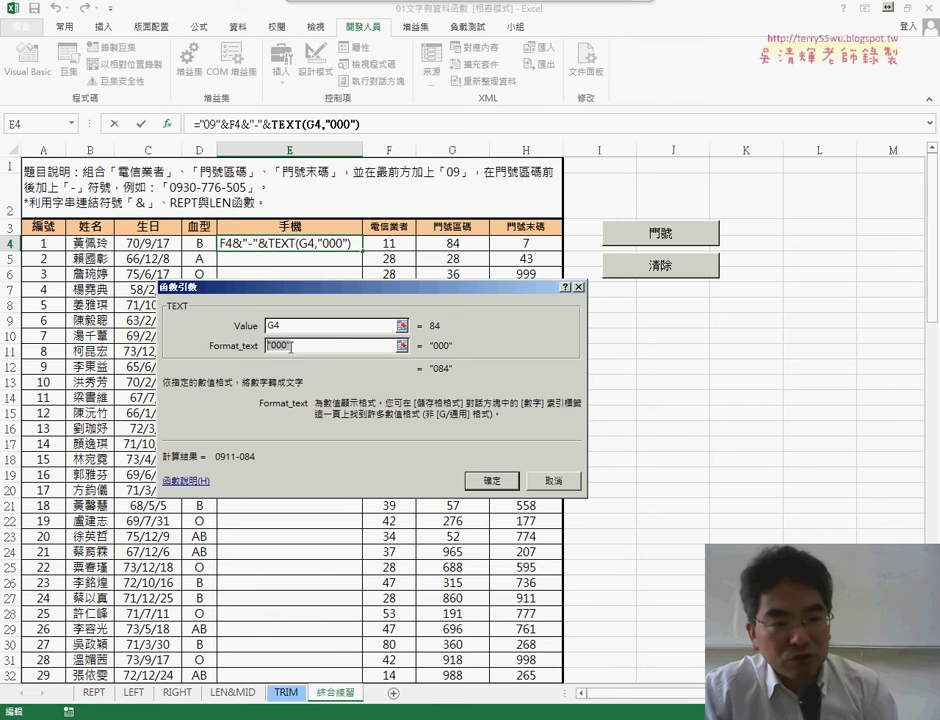
click(293, 346)
double_click(293, 346)
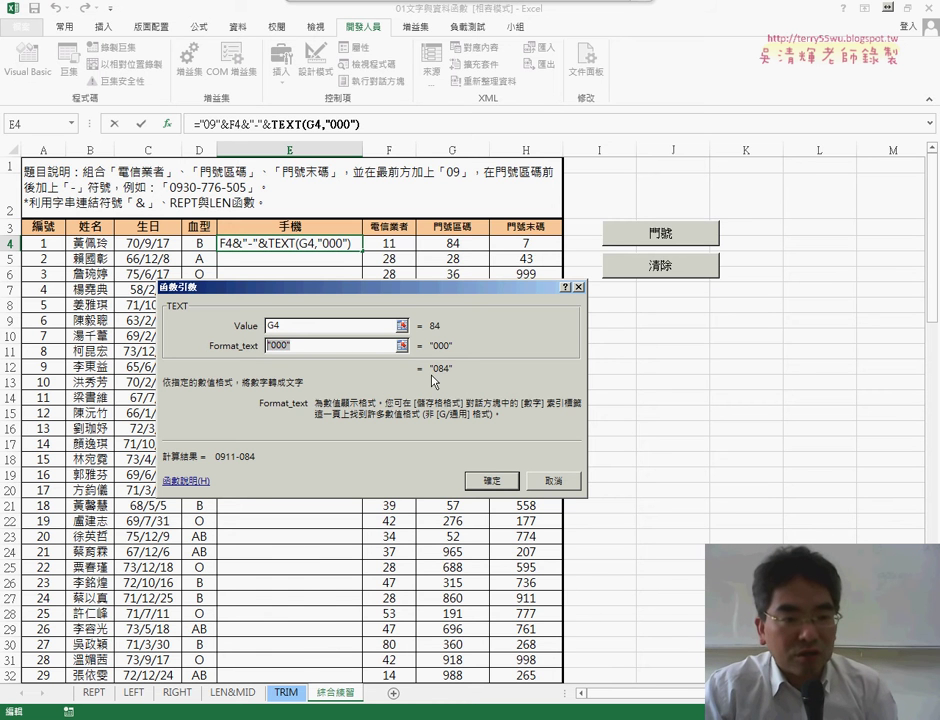
click(490, 480)
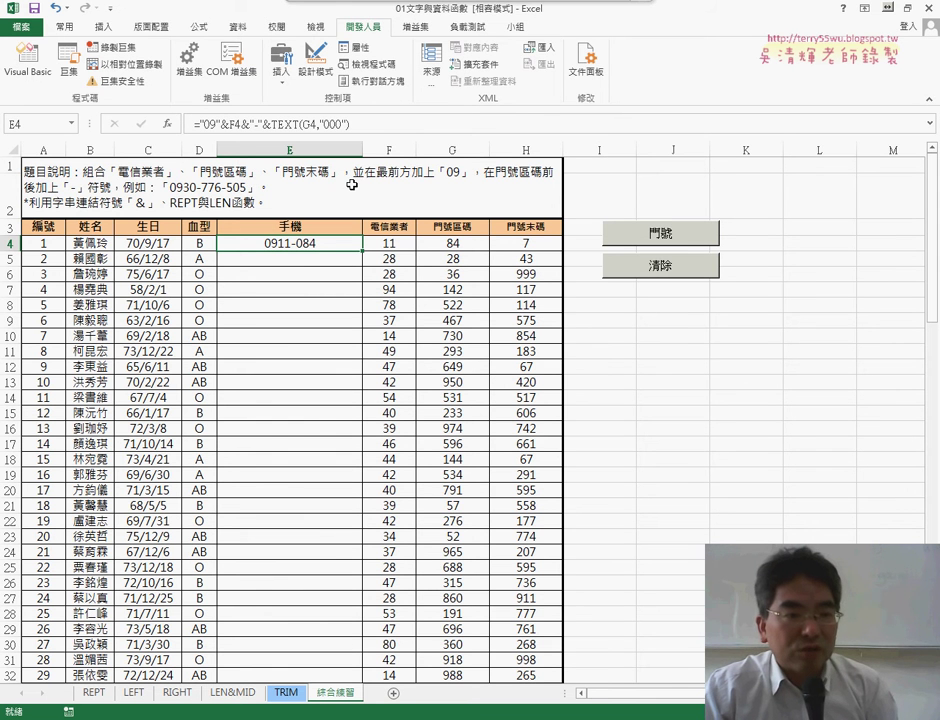
click(359, 124)
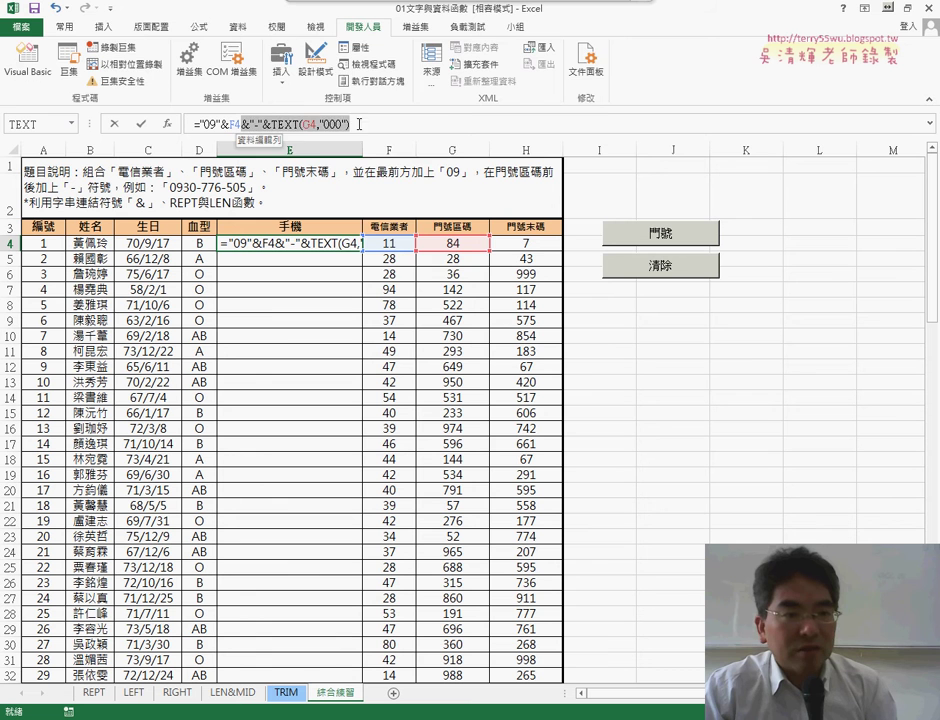
right_click(312, 124)
click(335, 151)
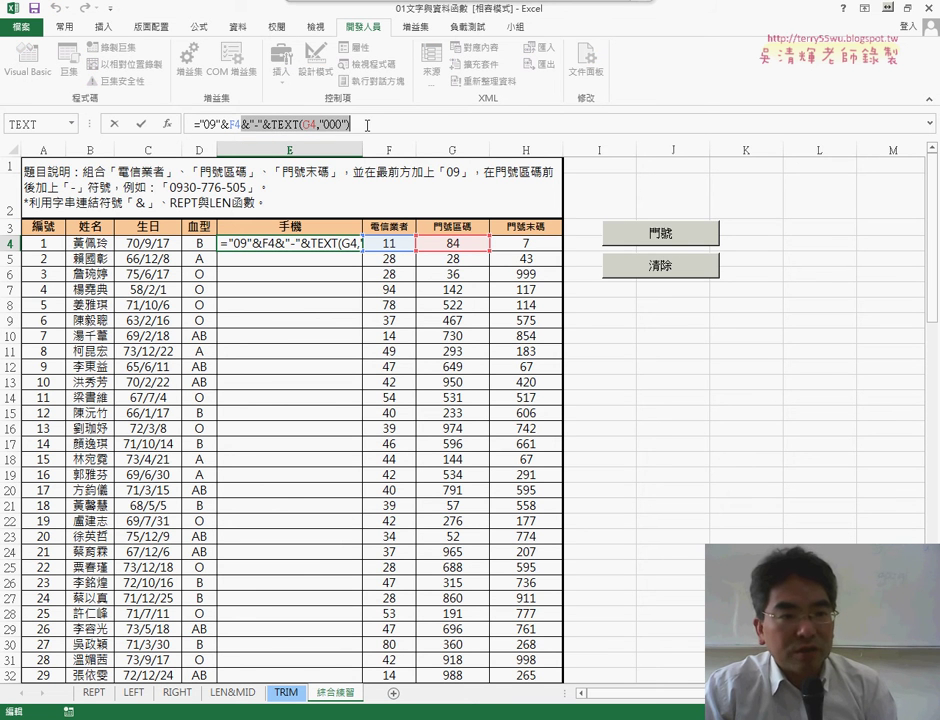
right_click(367, 125)
click(404, 189)
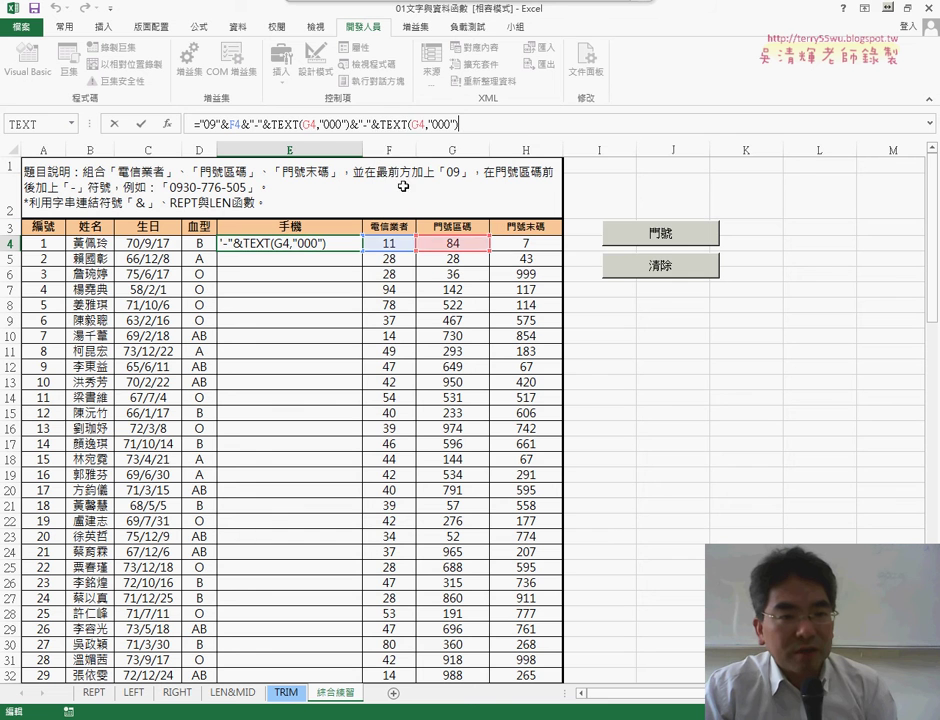
click(424, 124)
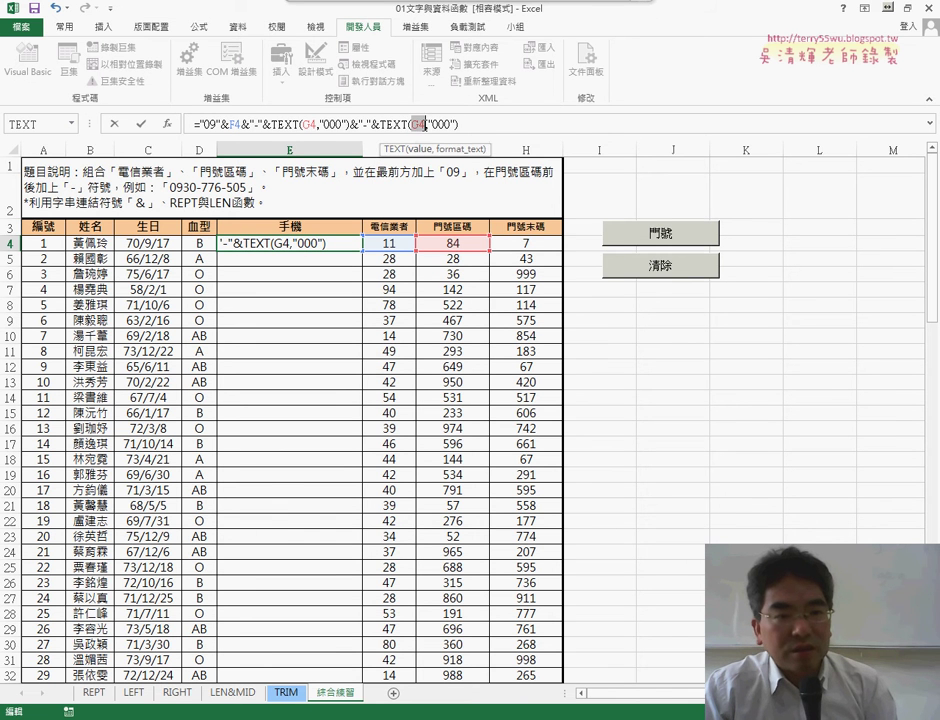
click(523, 243)
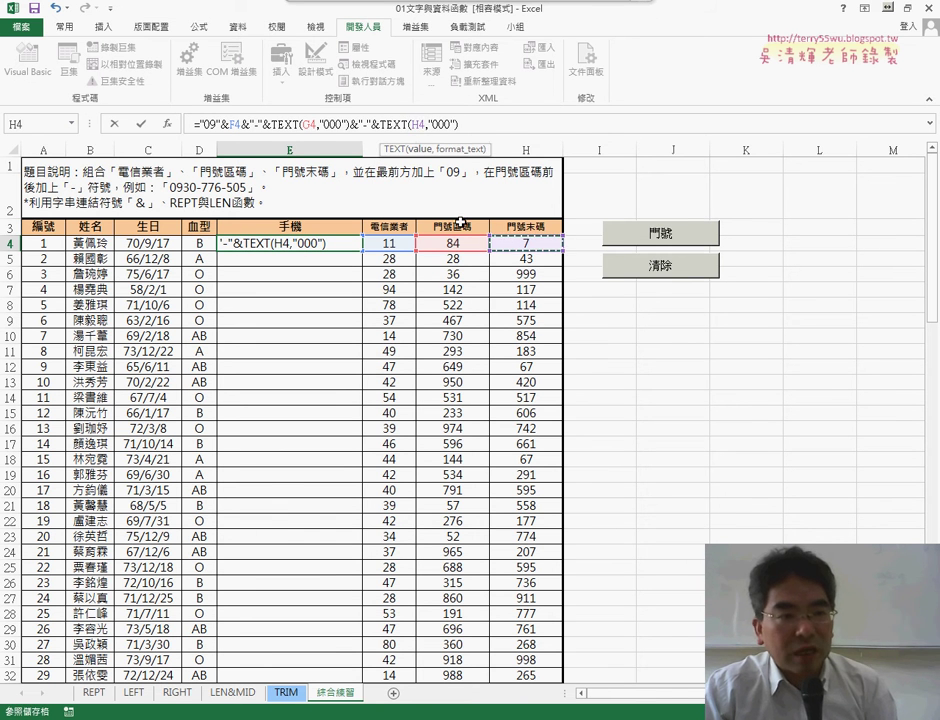
click(142, 125)
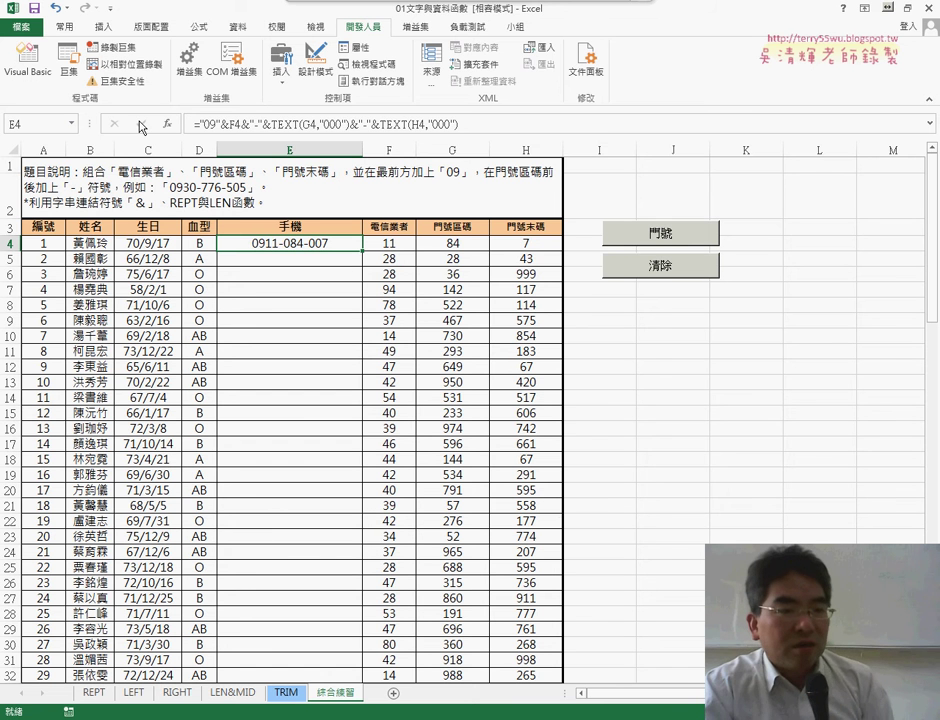
- Fill E4's formula down column E and duplicate the sheet as 綜合練習 (2)
double_click(362, 253)
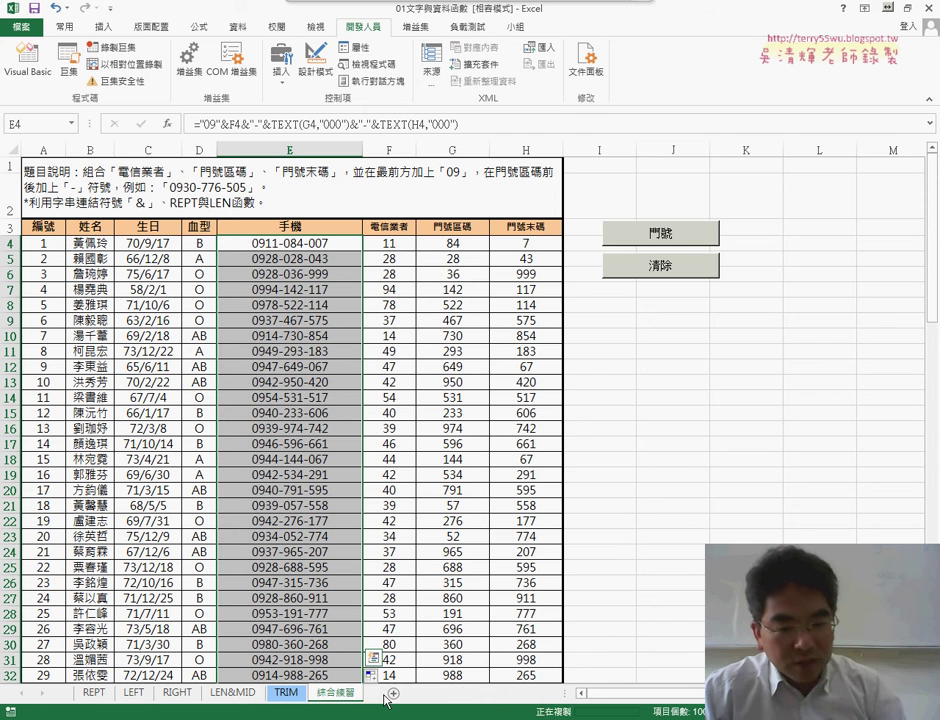
drag(384, 697, 384, 700)
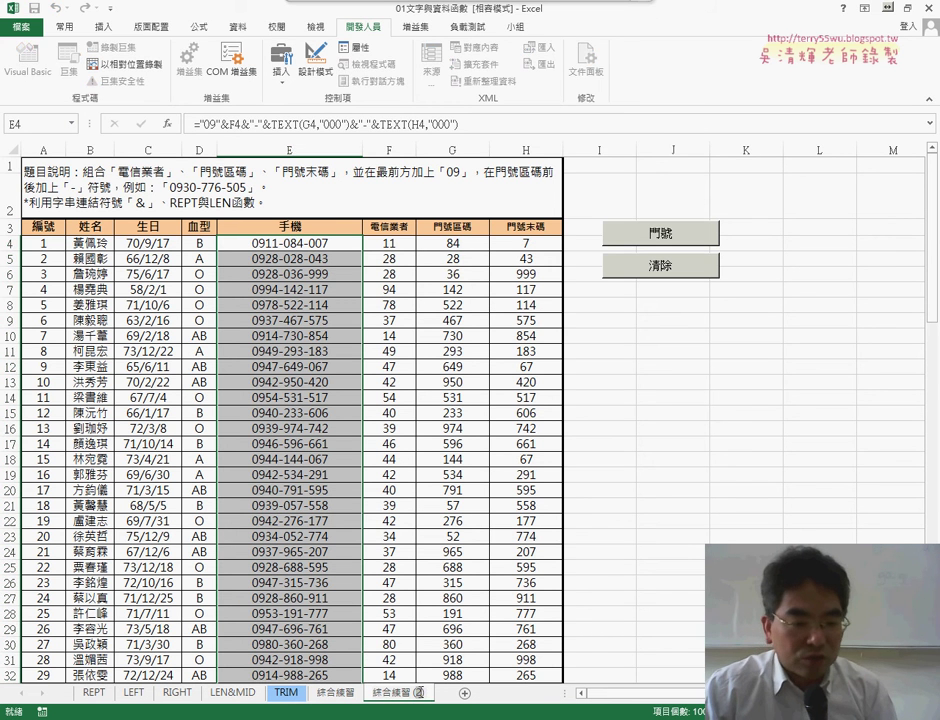
- Rename the copied sheet to 綜合練習 (VBA)
double_click(396, 692)
click(420, 693)
key(BackSpace)
key(BackSpace)
text(VB)
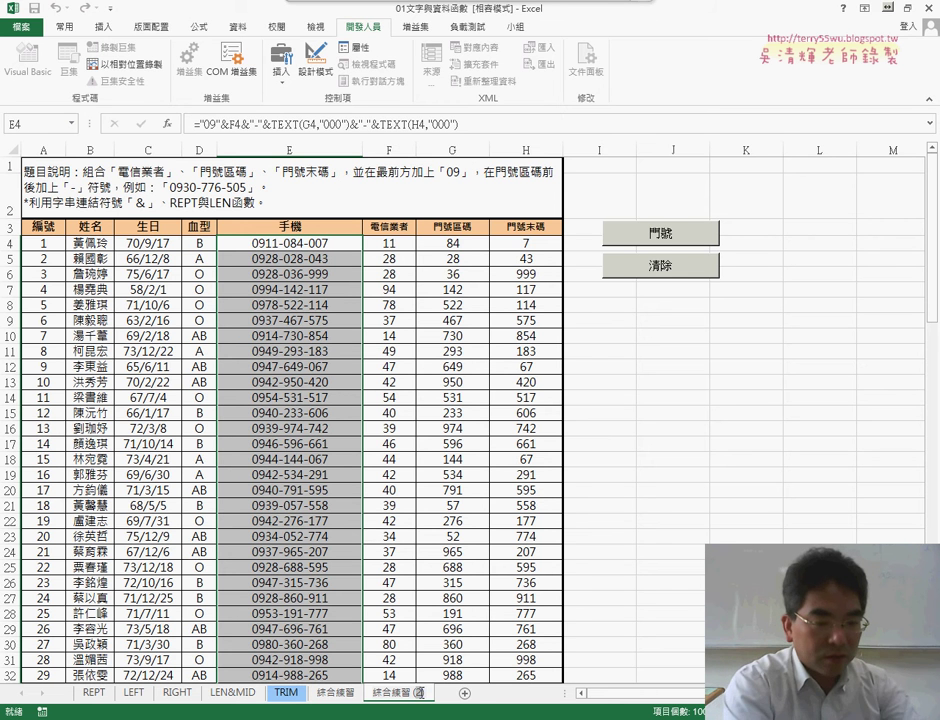
text(A))
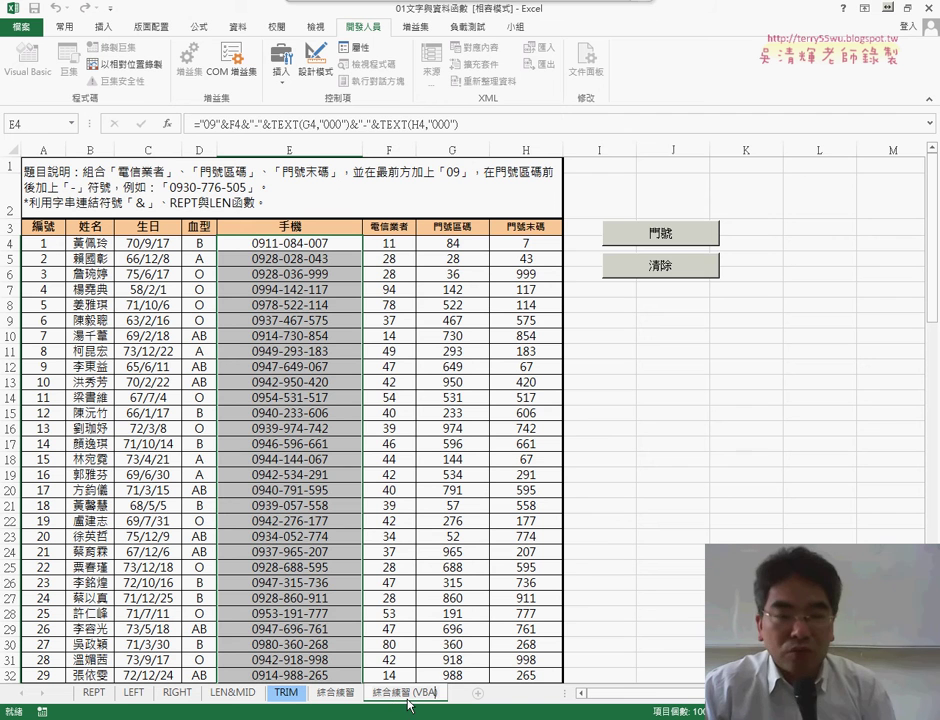
click(640, 598)
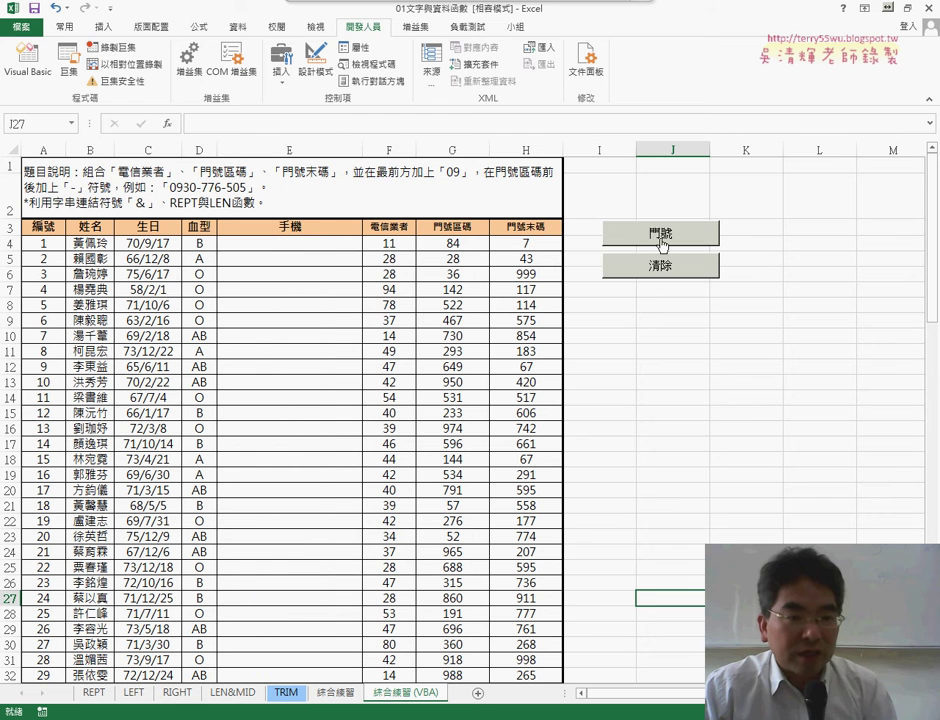
- Refill column E with 門號, clear it with 清除, and select E4
drag(335, 244, 325, 658)
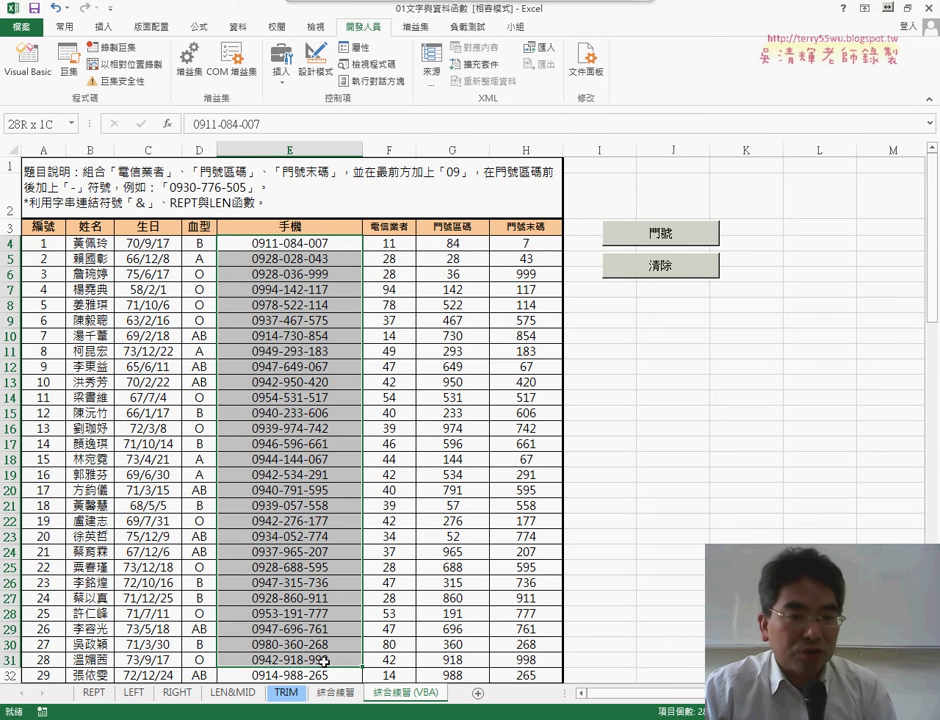
click(655, 265)
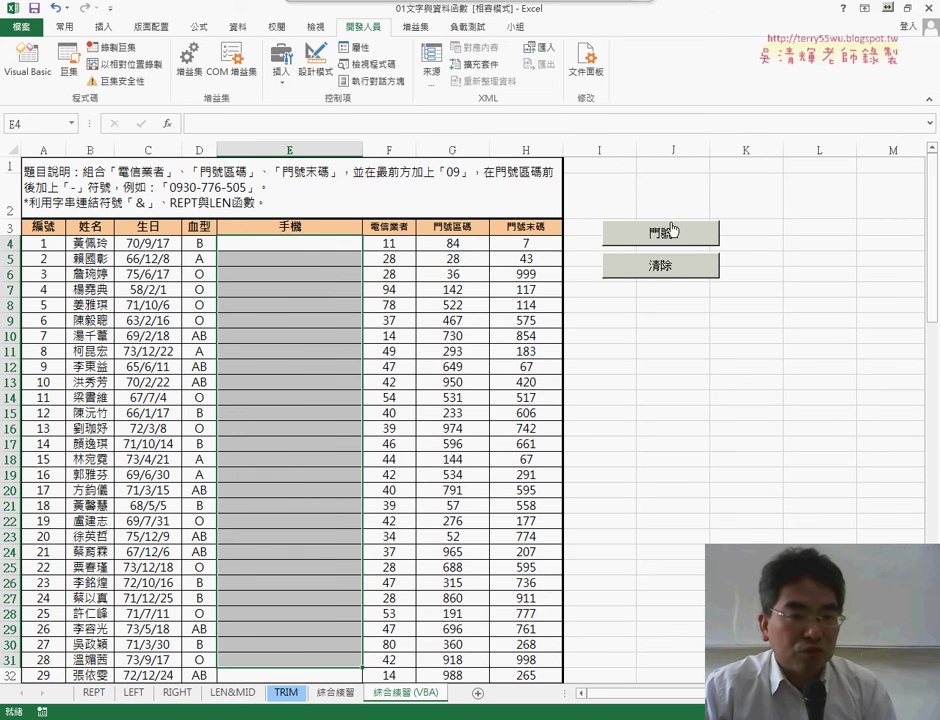
click(667, 235)
click(661, 265)
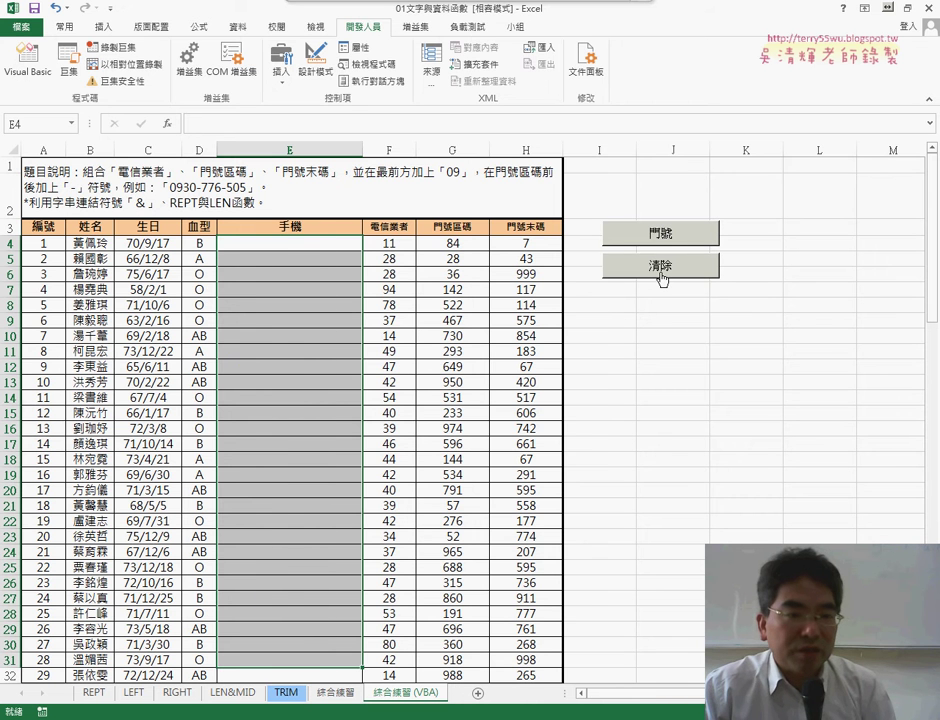
click(318, 242)
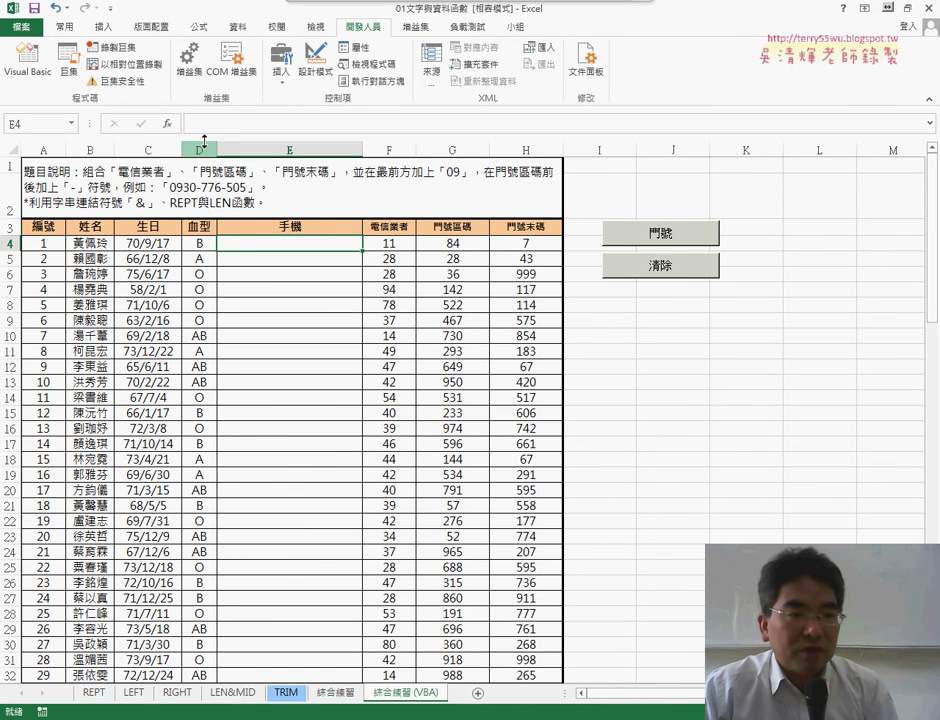
- Insert the custom 手機 function into E4 from the 使用者定義 category
click(170, 127)
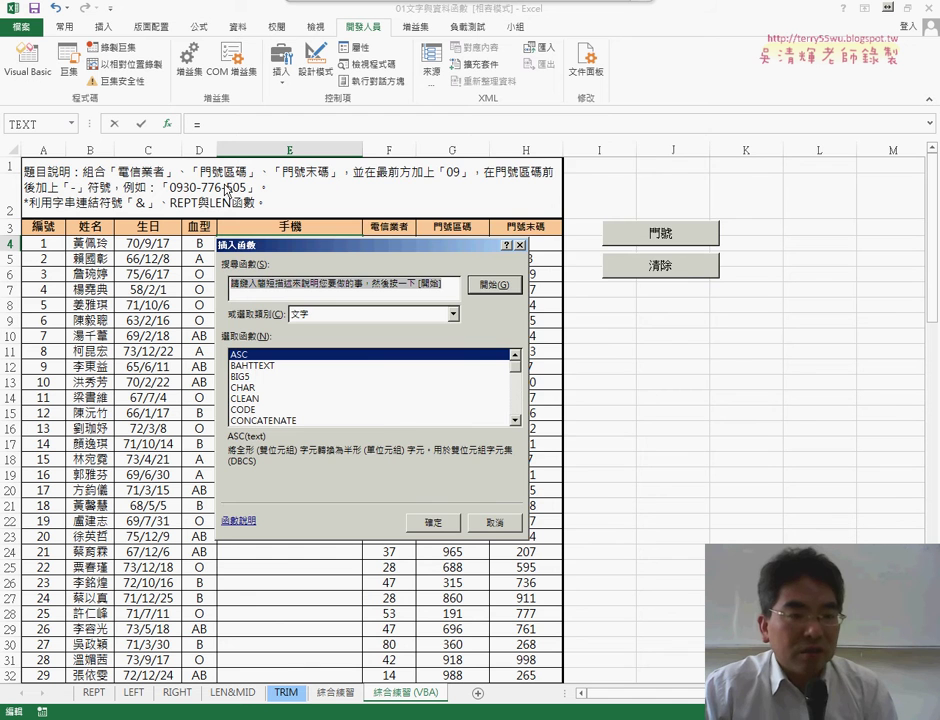
drag(320, 249, 505, 131)
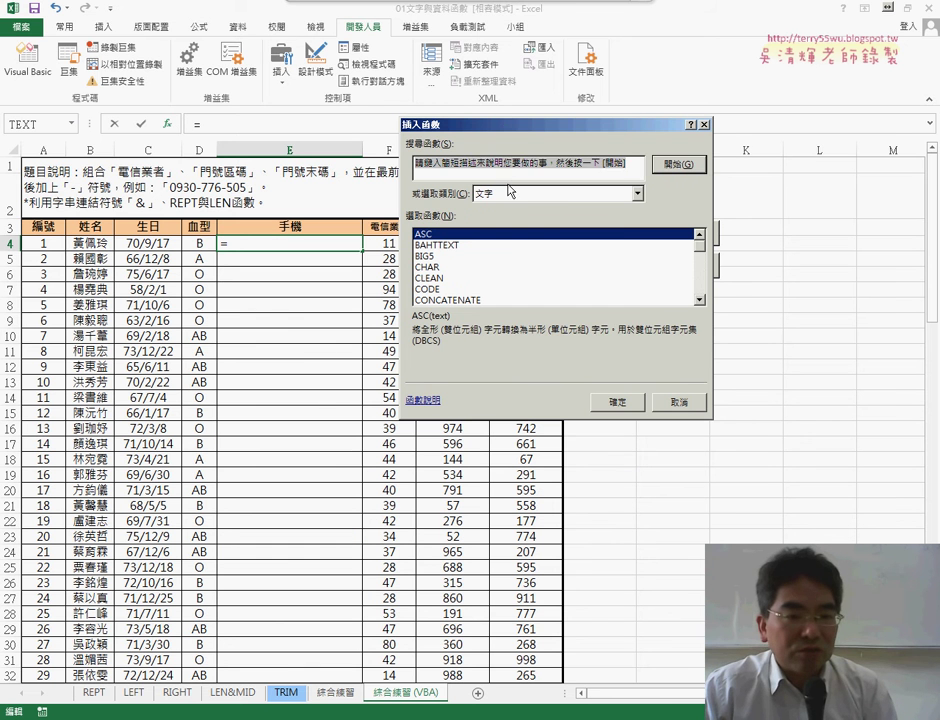
click(511, 193)
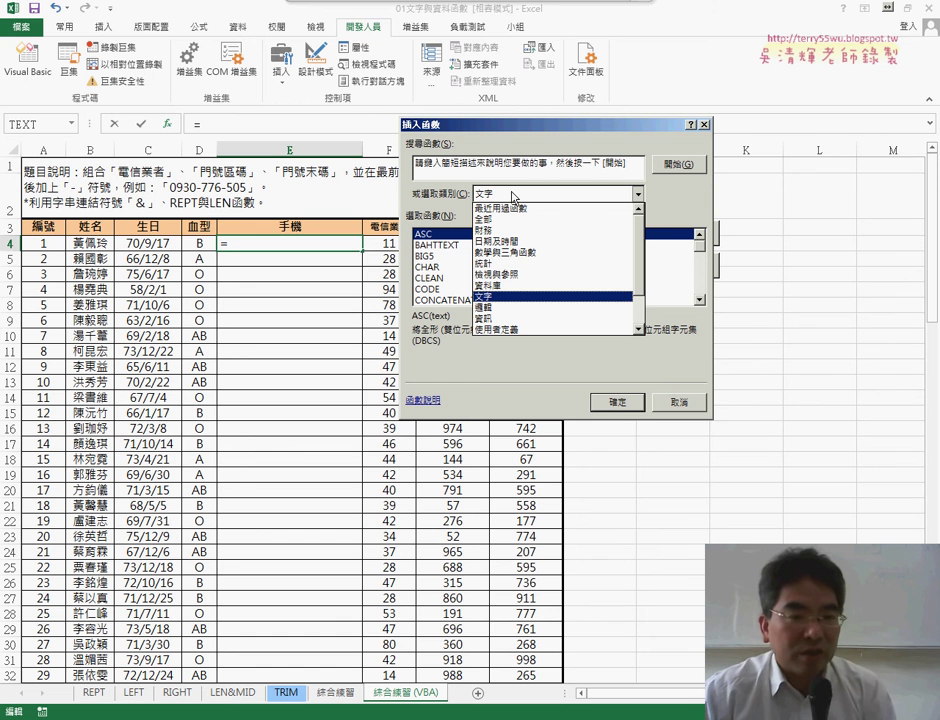
click(549, 328)
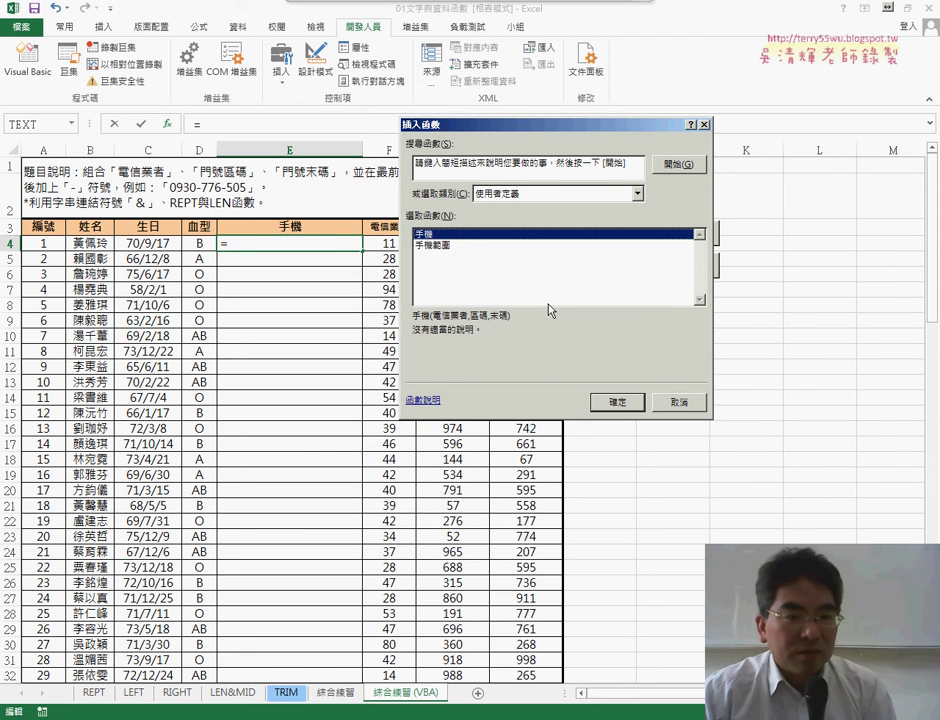
drag(500, 124, 670, 135)
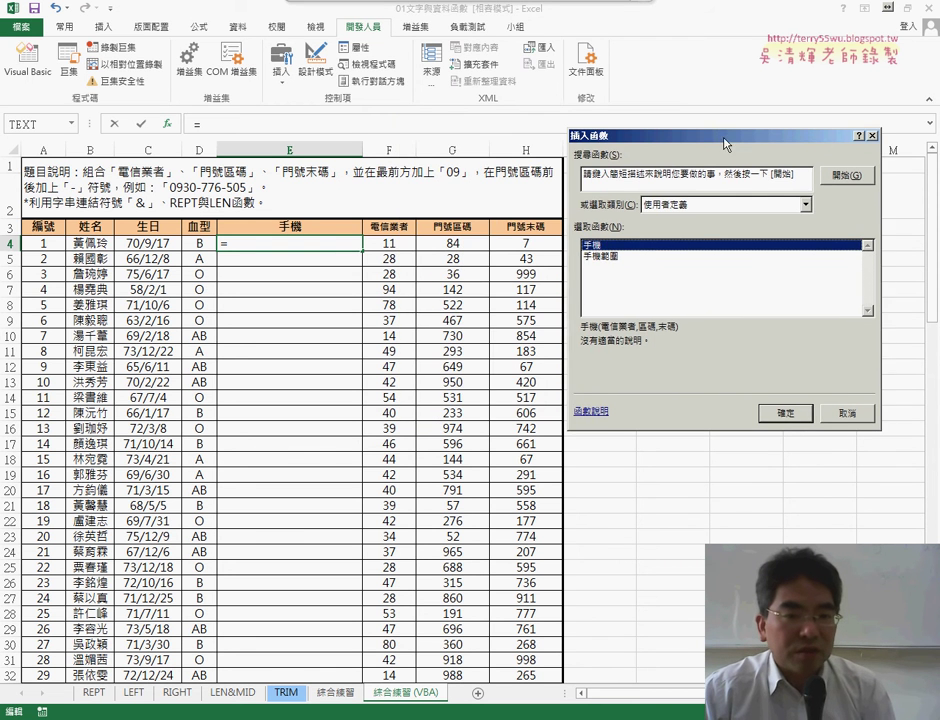
click(793, 413)
drag(641, 188, 483, 306)
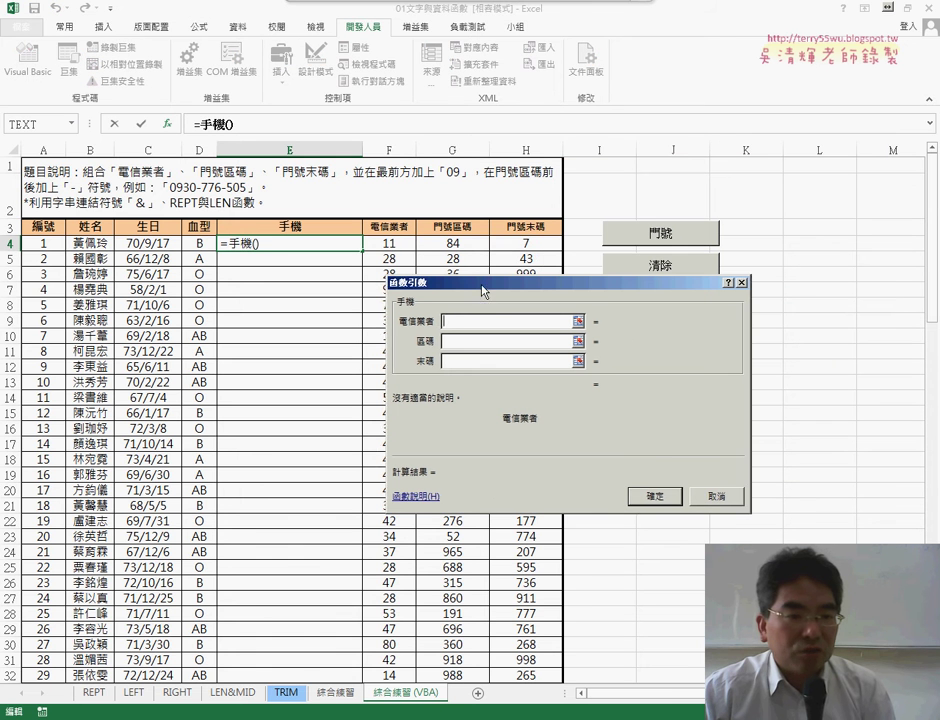
click(389, 243)
click(477, 341)
click(460, 243)
click(478, 361)
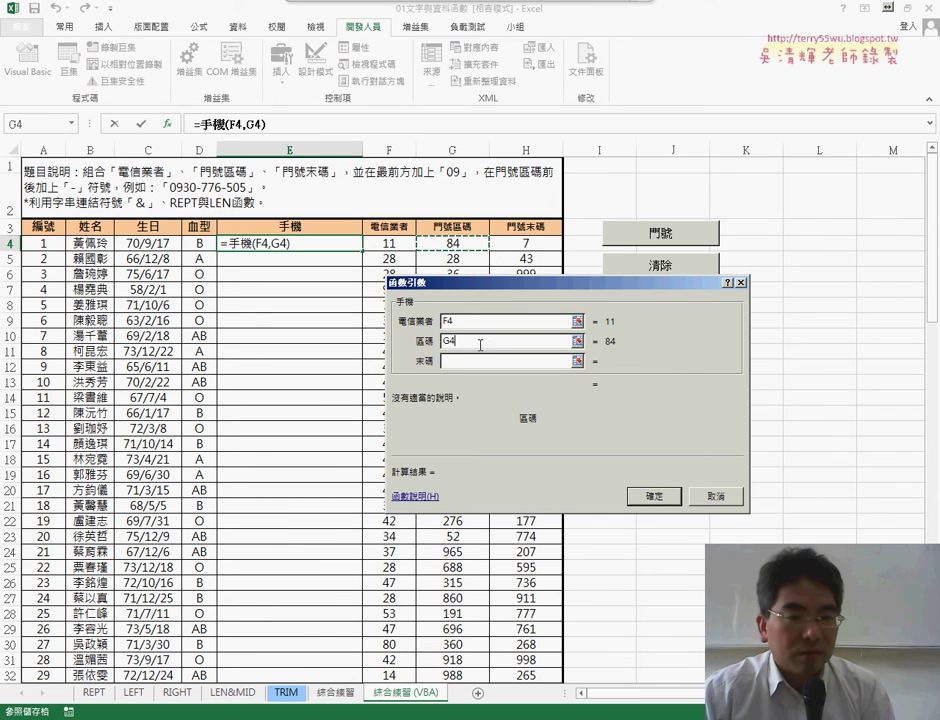
click(528, 244)
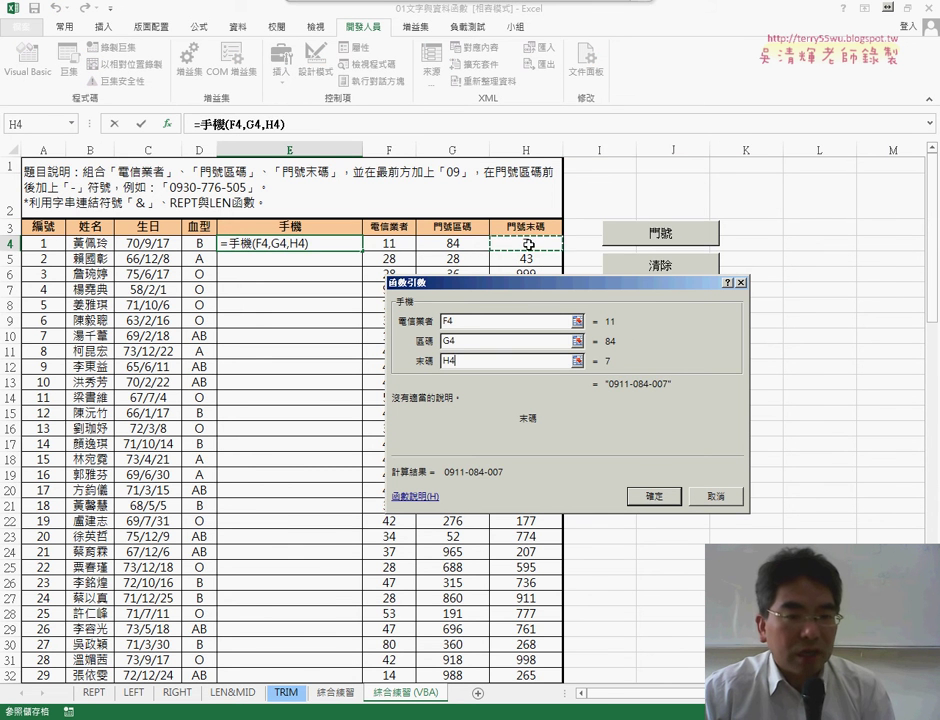
click(668, 496)
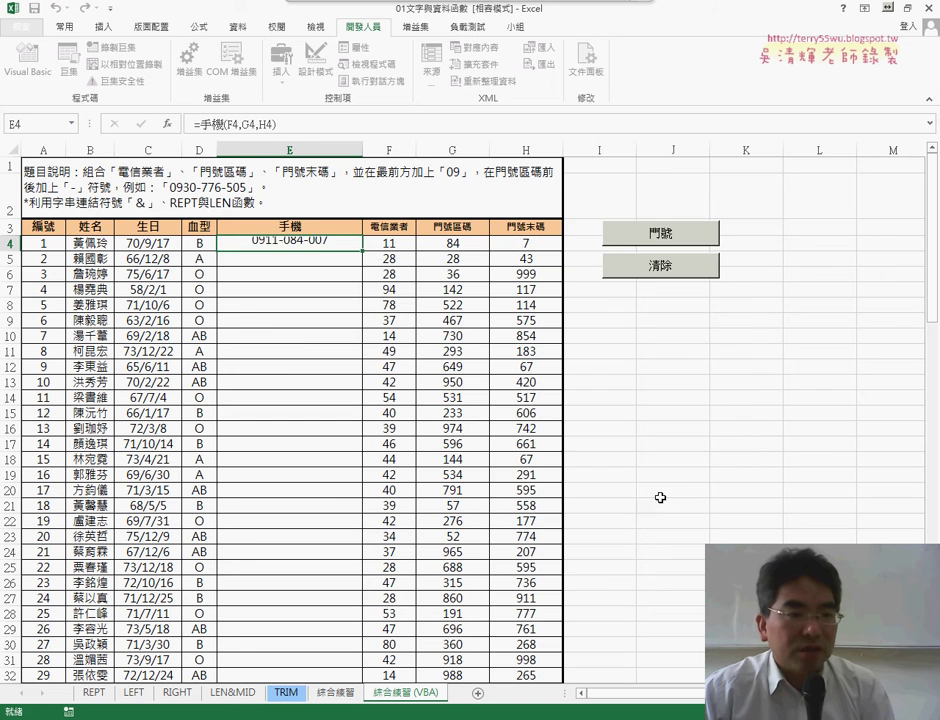
- Copy the E4 手機 formula down to E32, then delete the E4:E32 results
double_click(363, 251)
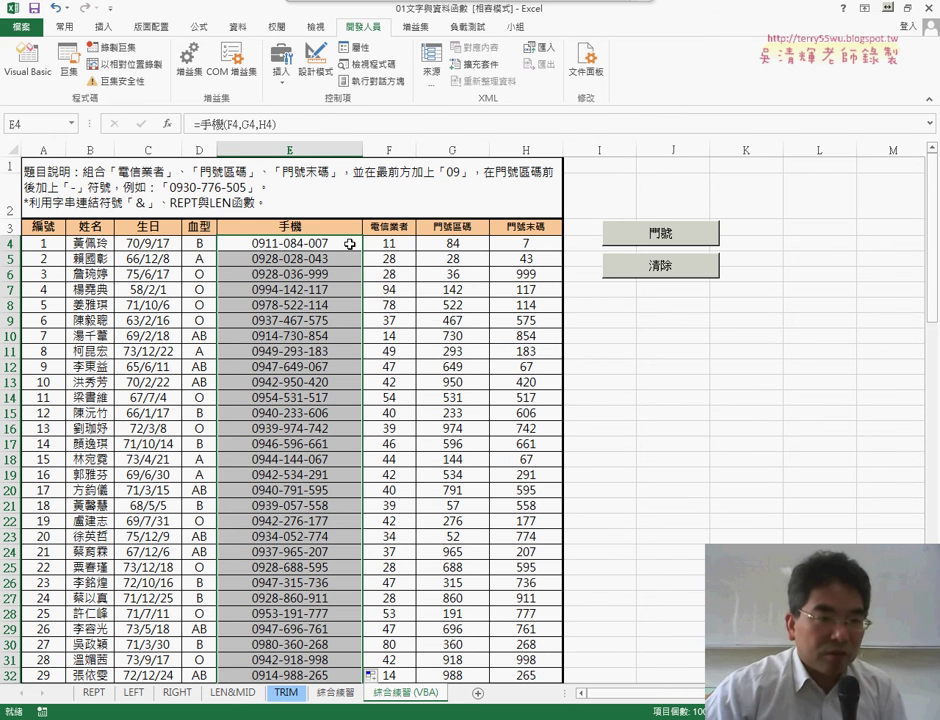
key(Delete)
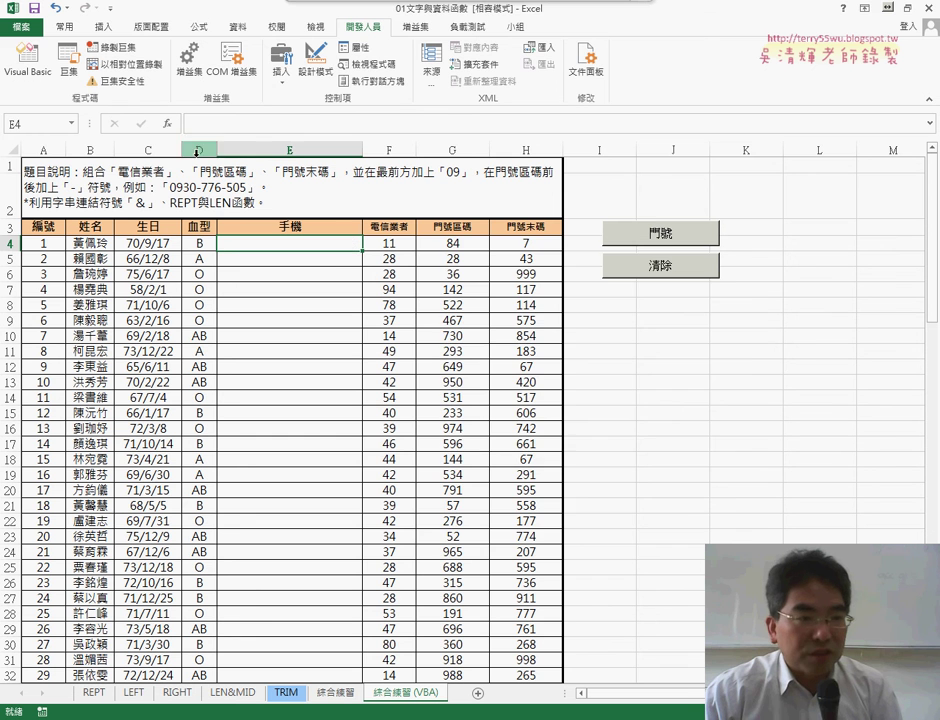
- Enter =手機範圍(F4:H4) in E4 and fill it down to E32
click(167, 123)
click(442, 373)
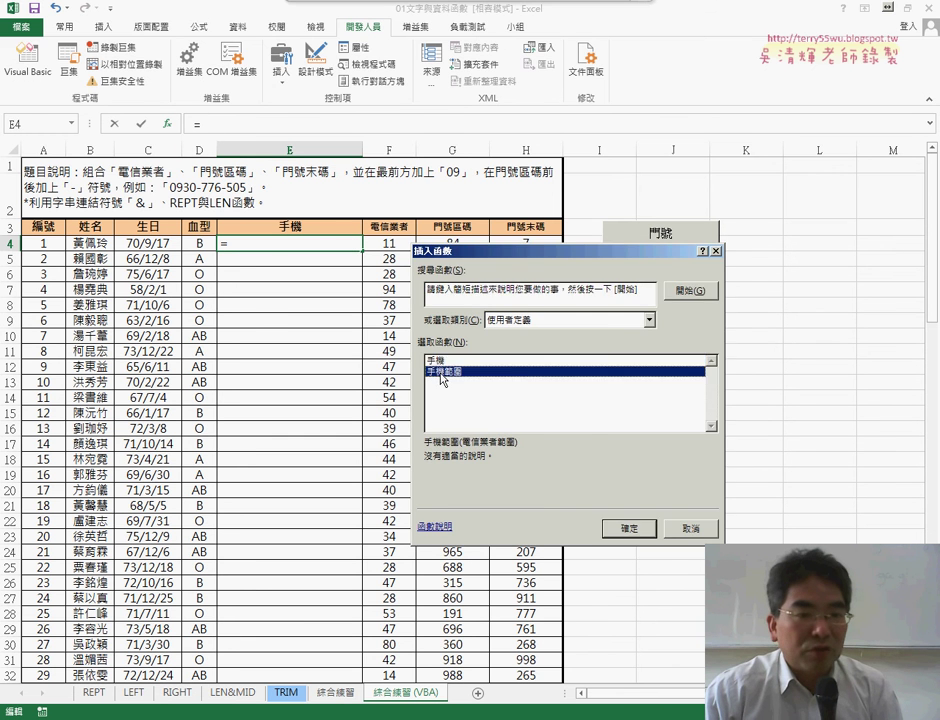
double_click(442, 372)
drag(385, 243, 525, 243)
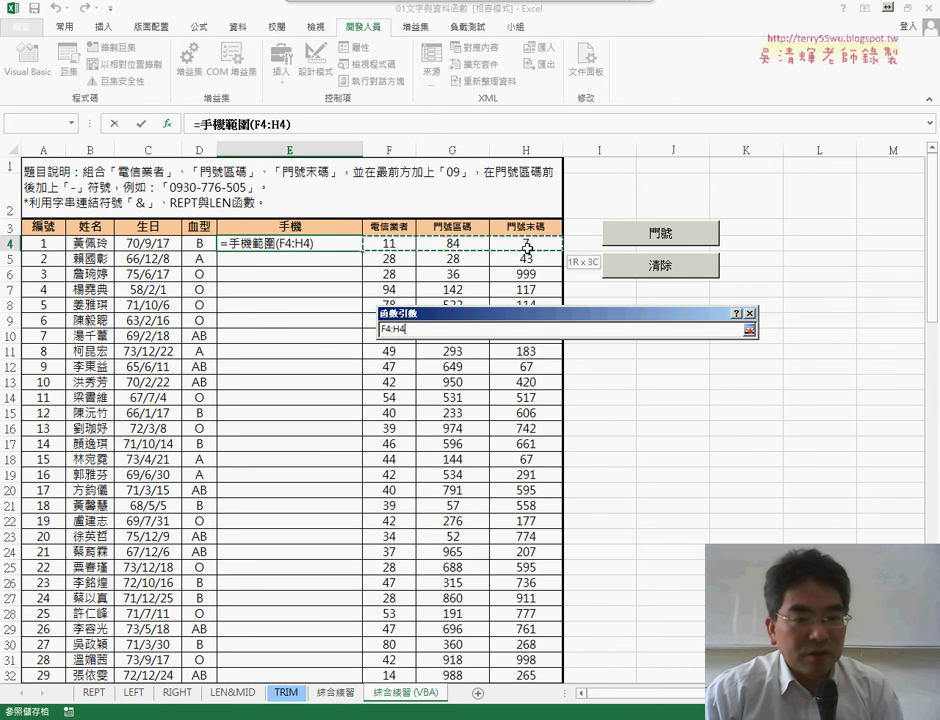
click(667, 468)
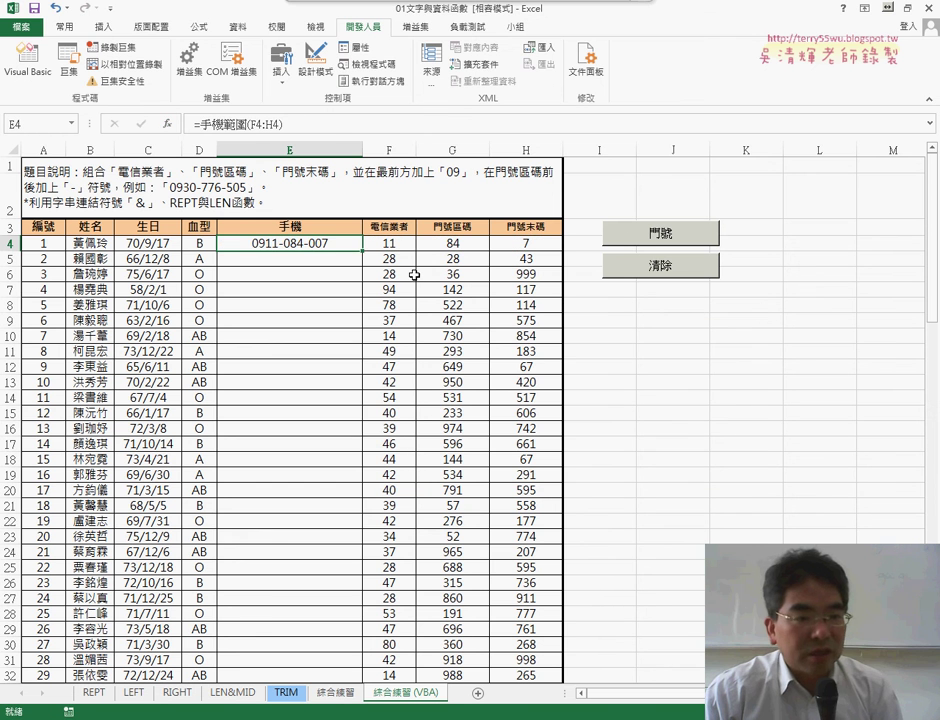
double_click(364, 251)
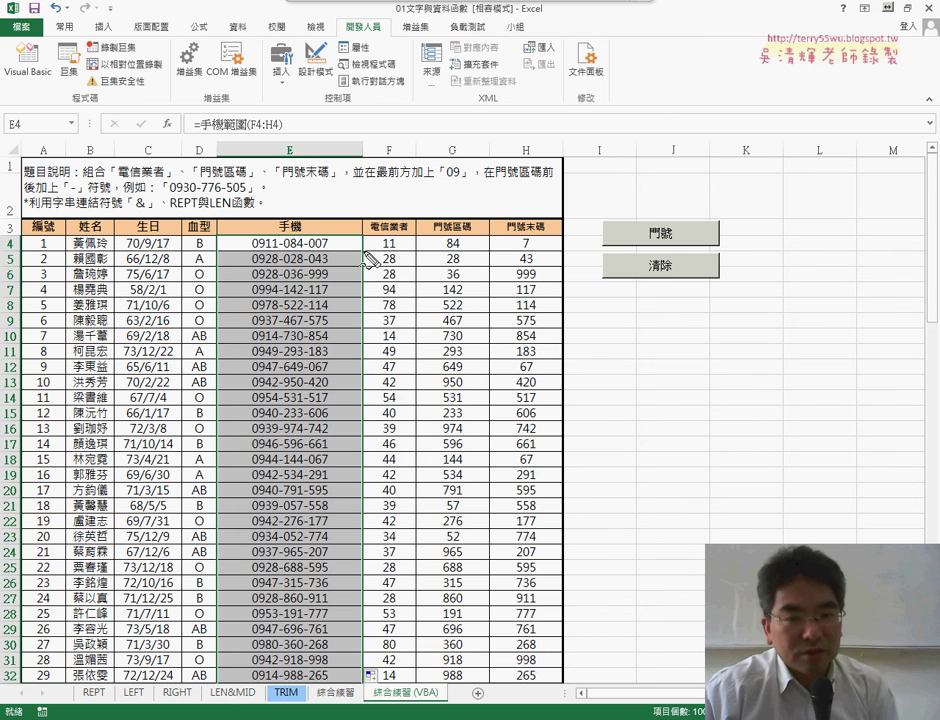
- Return to the 綜合練習 sheet, where E4 uses the TEXT(G4,"000") concatenation formula
drag(666, 284, 663, 294)
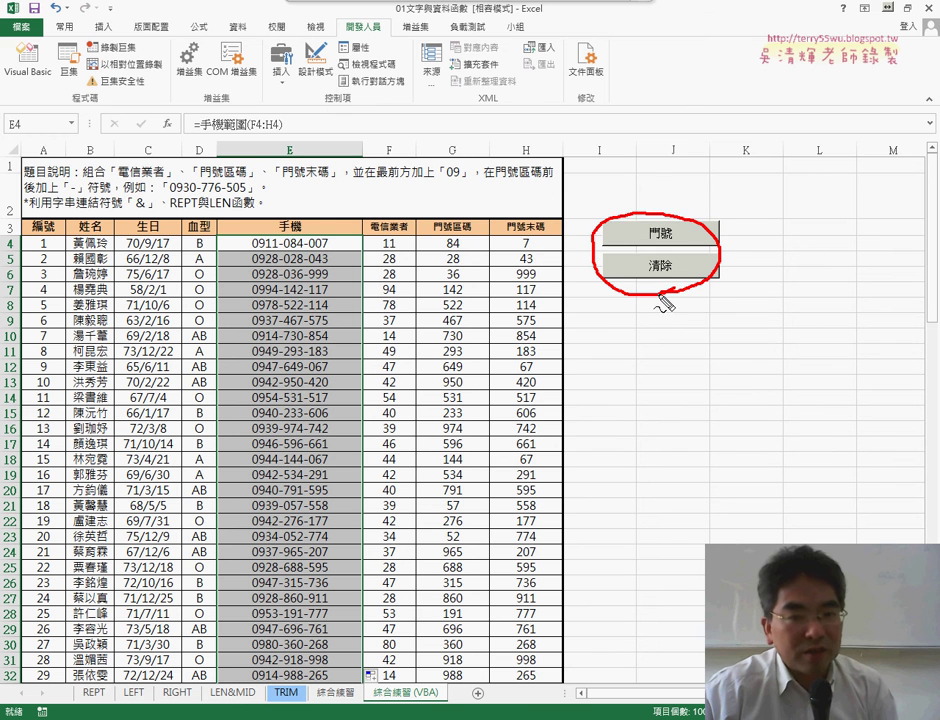
drag(680, 168, 663, 213)
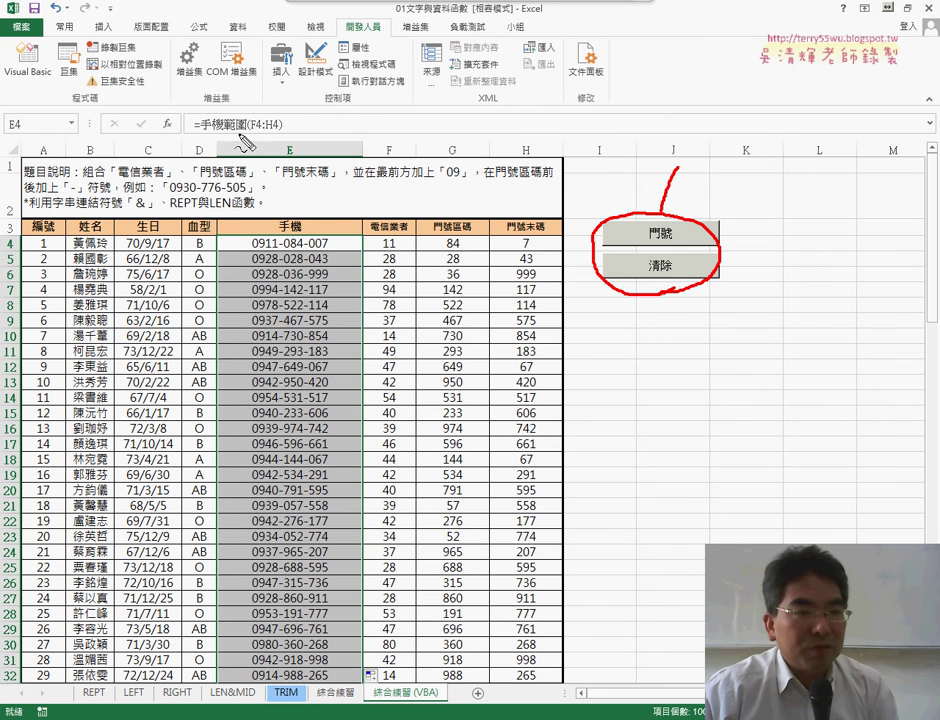
drag(250, 137, 245, 135)
drag(224, 60, 243, 92)
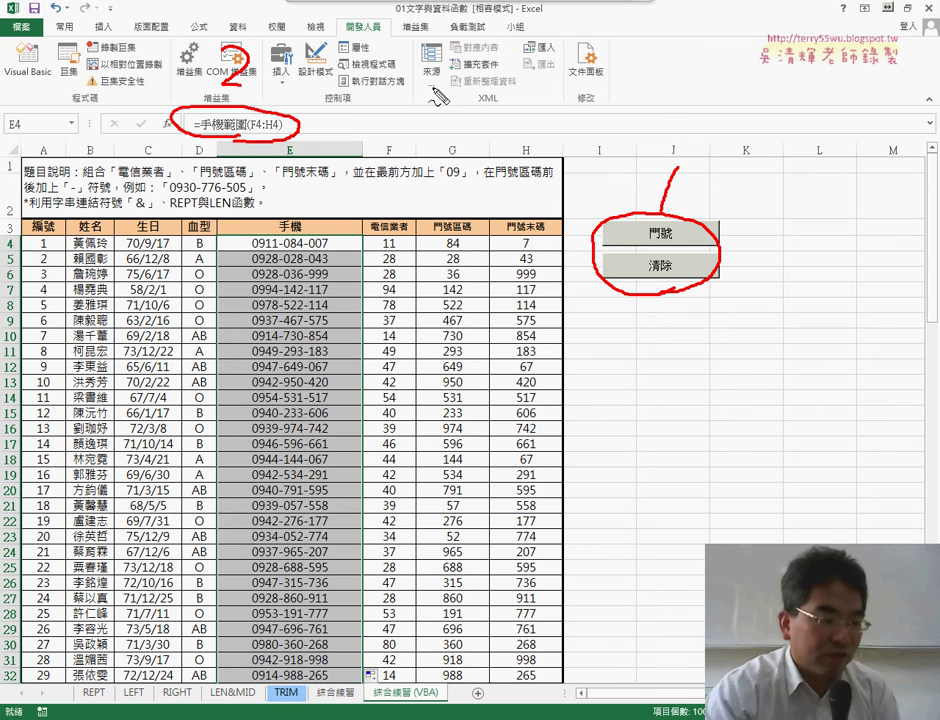
key(Escape)
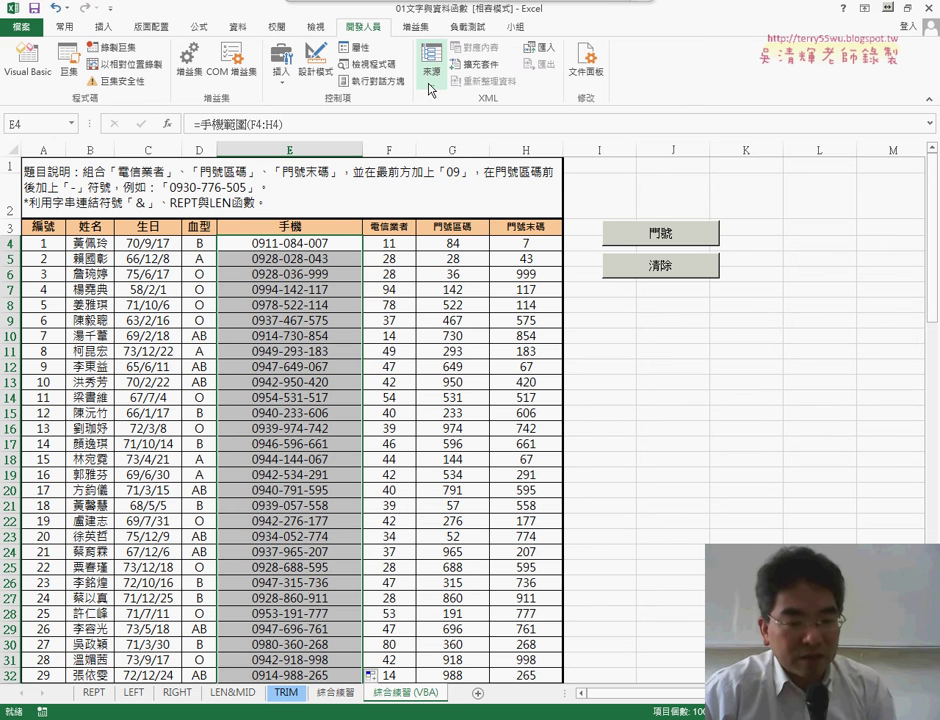
click(342, 695)
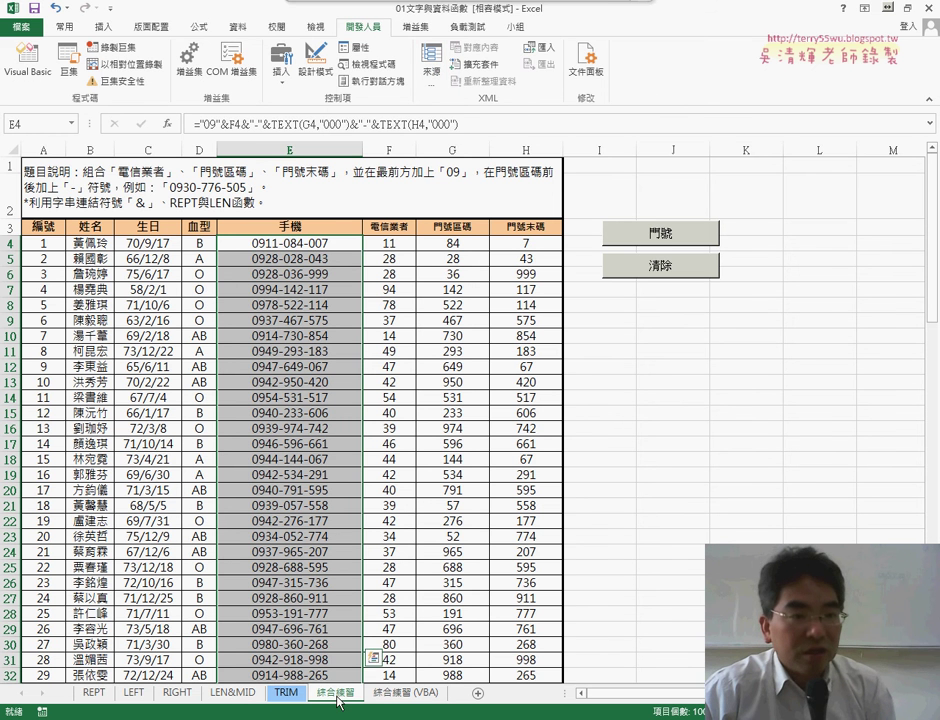
mouse_move(318, 20)
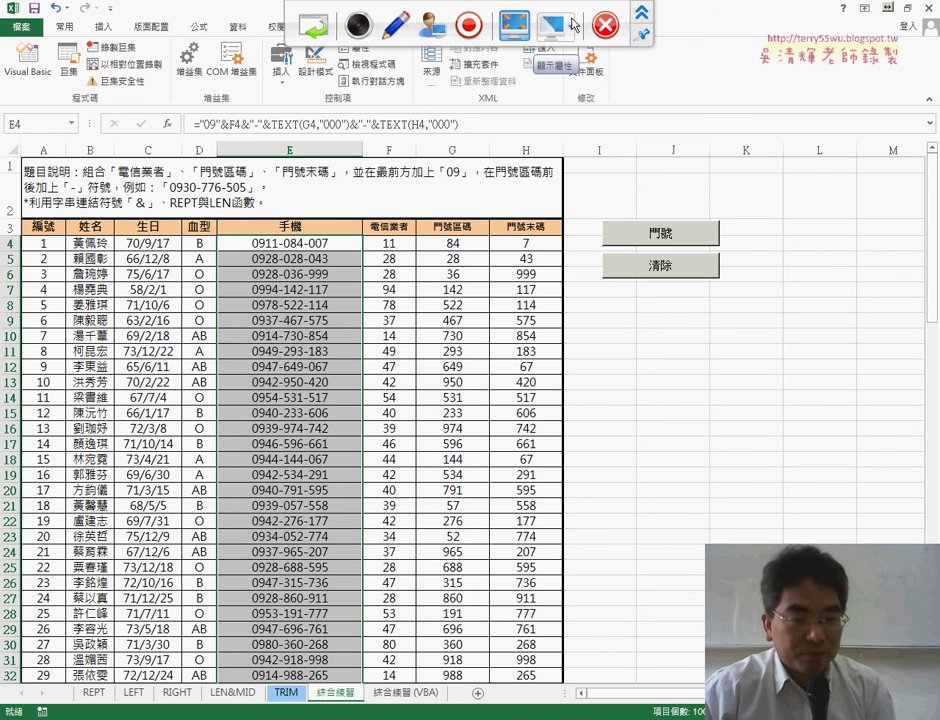